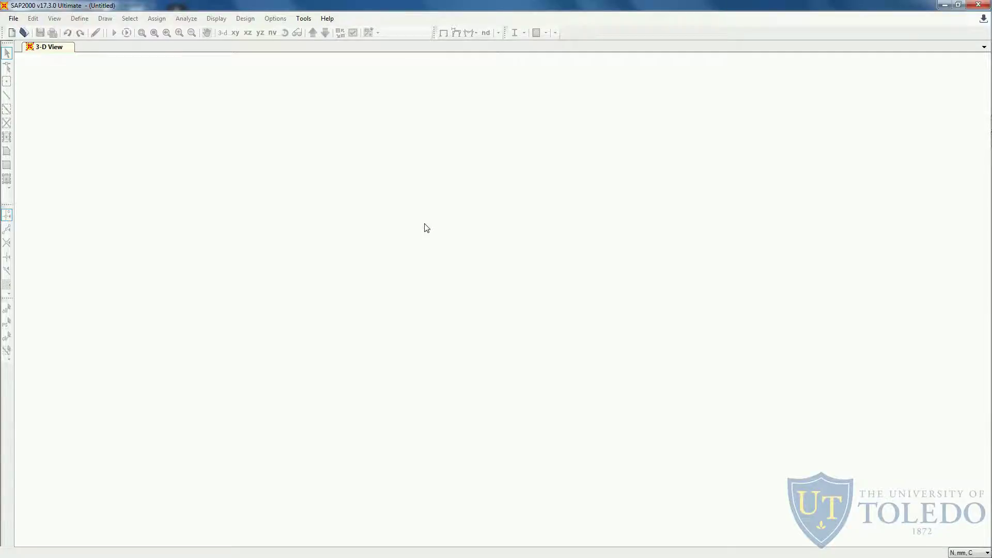
Review the space truss problem in the tutorial PDF, including the requested roller reactions and internal member forces.
{"action": "key", "text": "alt+Tab"}
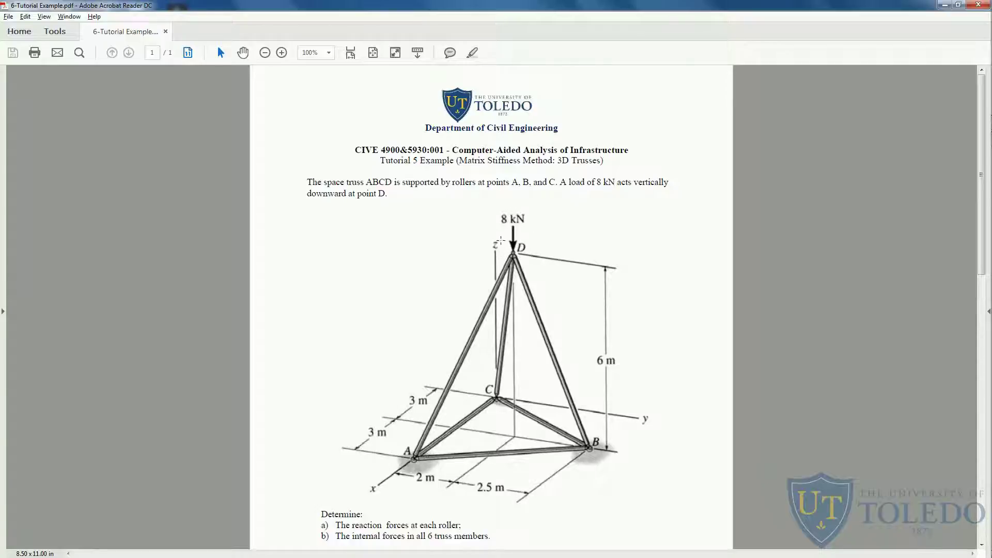
{"action": "left_click_drag", "start_coordinate": [335, 526], "coordinate": [409, 527]}
{"action": "left_click_drag", "start_coordinate": [336, 537], "coordinate": [453, 537]}
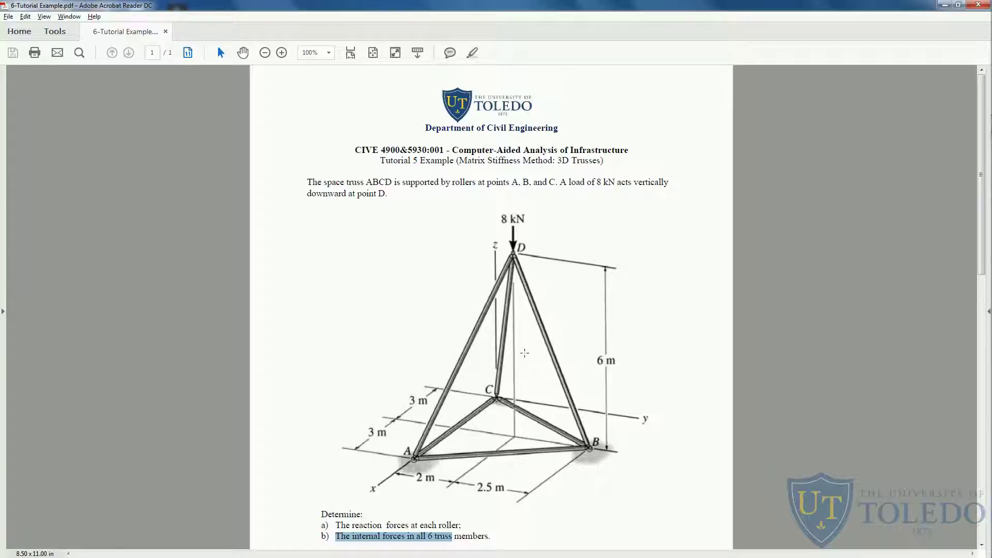
{"action": "key", "text": "alt+Tab"}
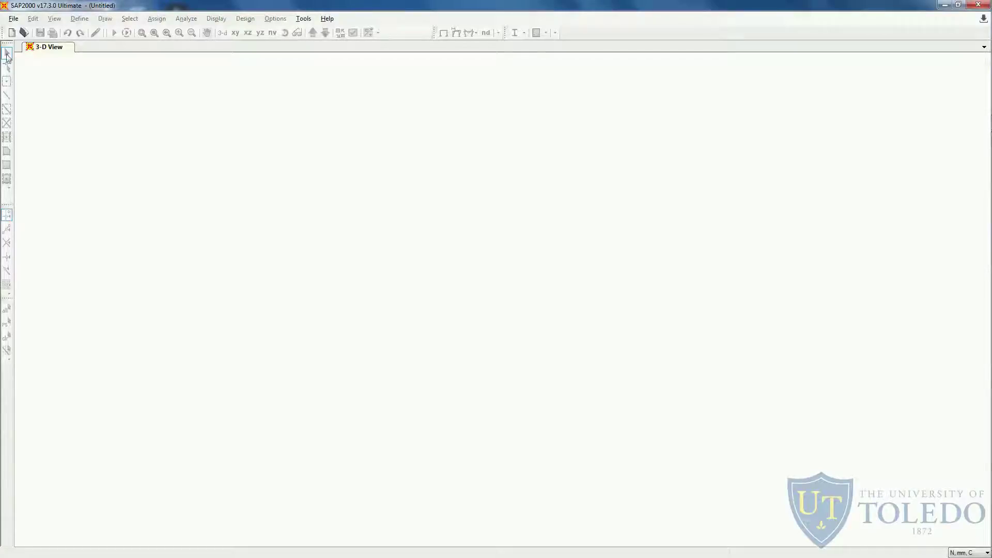
Start a new model in KN, m, C units from the Grid Only template.
{"action": "left_click", "coordinate": [11, 33]}
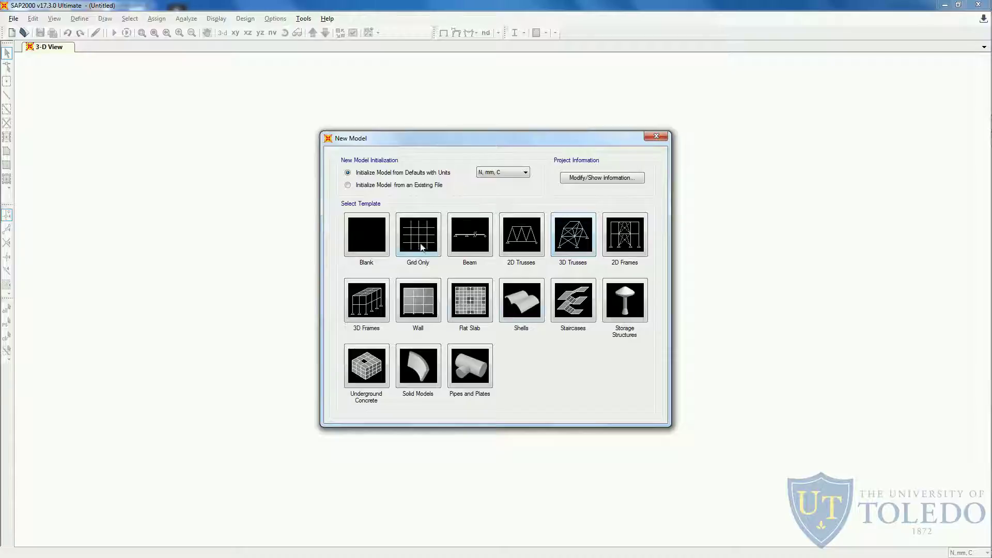
{"action": "left_click", "coordinate": [525, 173]}
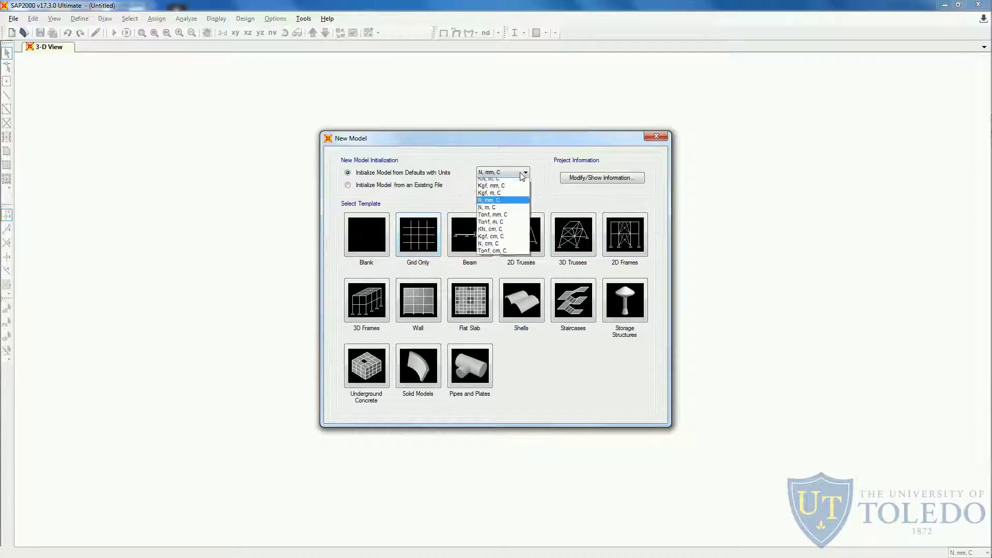
{"action": "left_click", "coordinate": [509, 219]}
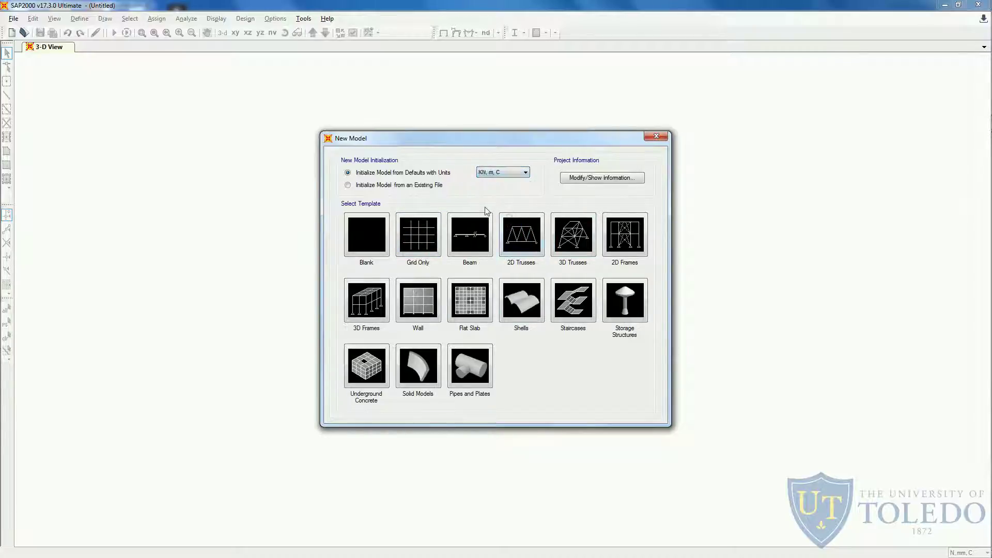
{"action": "left_click", "coordinate": [425, 238]}
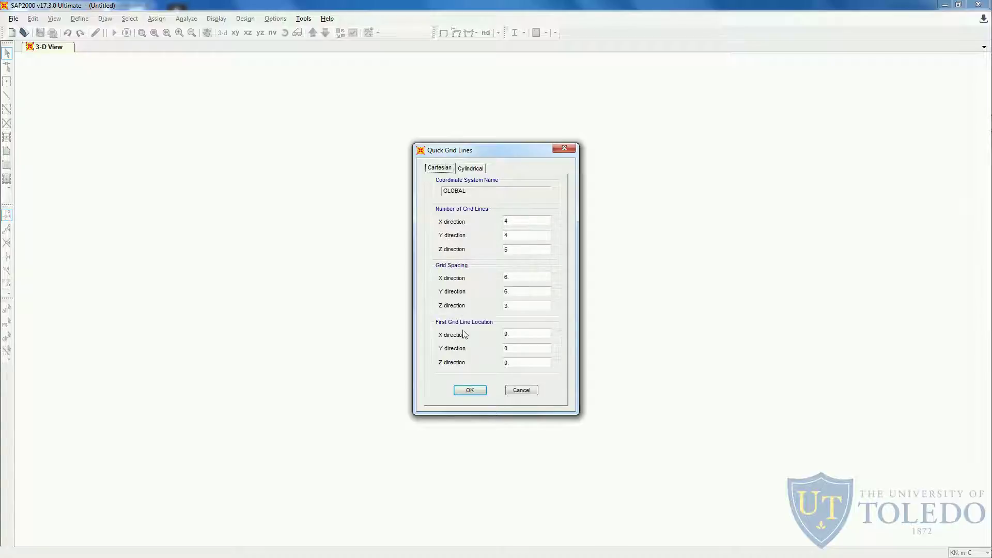
Set the Cartesian grid to 3 lines at 3 m spacing in X and 3 lines at 2 m spacing in Y.
{"action": "key", "text": "alt+Tab"}
{"action": "double_click", "coordinate": [507, 226]}
{"action": "type", "text": "3"}
{"action": "left_click", "coordinate": [518, 277]}
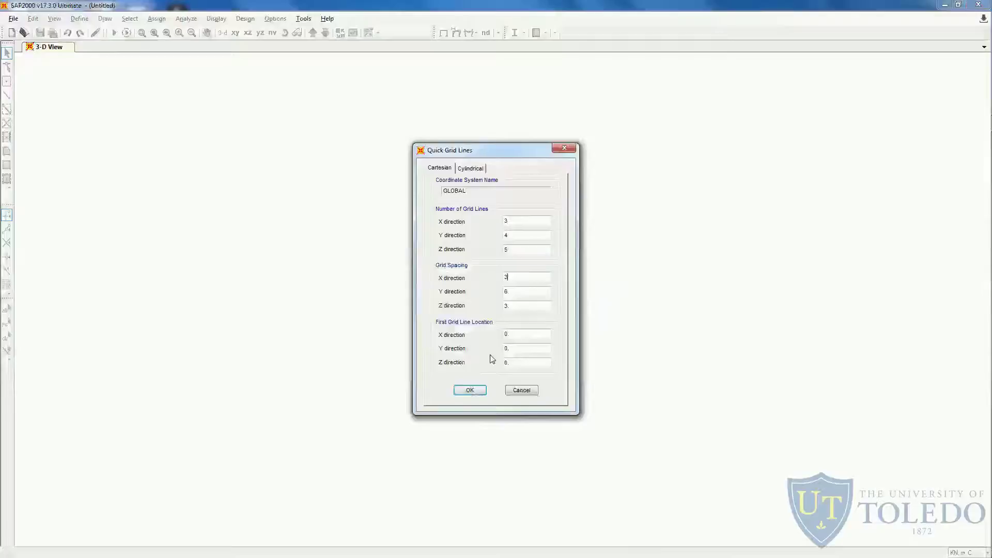
{"action": "left_click_drag", "start_coordinate": [514, 235], "coordinate": [482, 236]}
{"action": "type", "text": "3"}
{"action": "left_click_drag", "start_coordinate": [514, 293], "coordinate": [476, 291]}
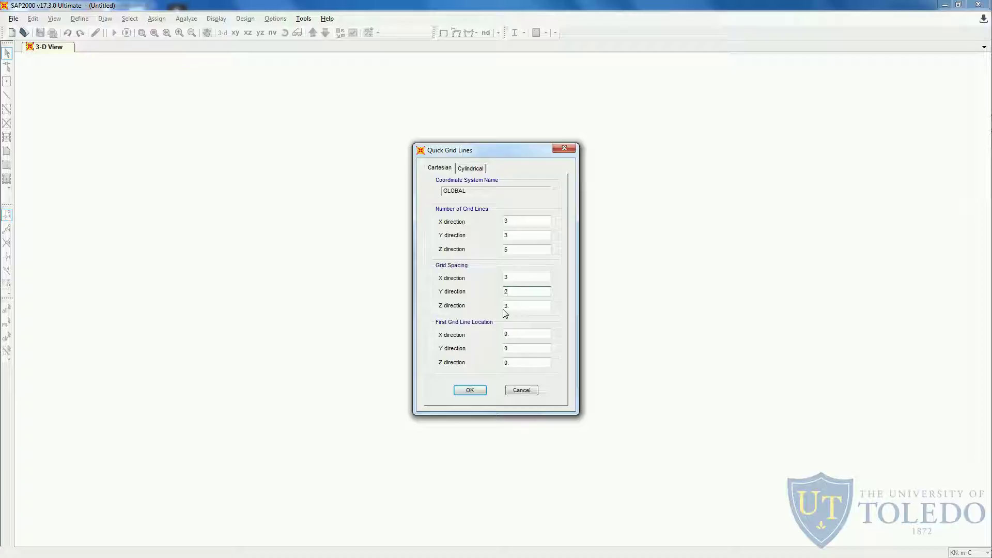
Set 2 grid lines at 6 m spacing in the Z direction and create the grid.
{"action": "key", "text": "alt+Tab"}
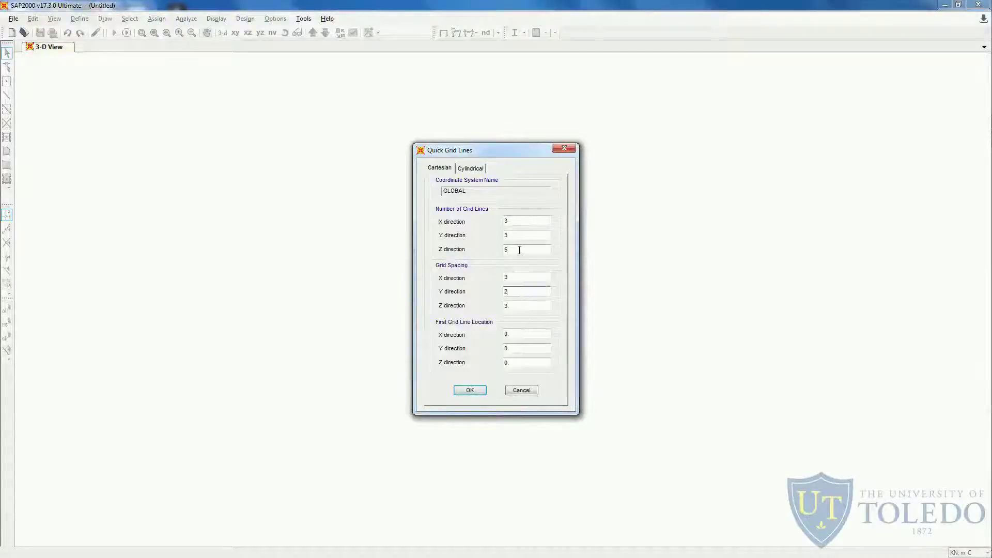
{"action": "left_click", "coordinate": [519, 250]}
{"action": "double_click", "coordinate": [508, 307]}
{"action": "type", "text": "6"}
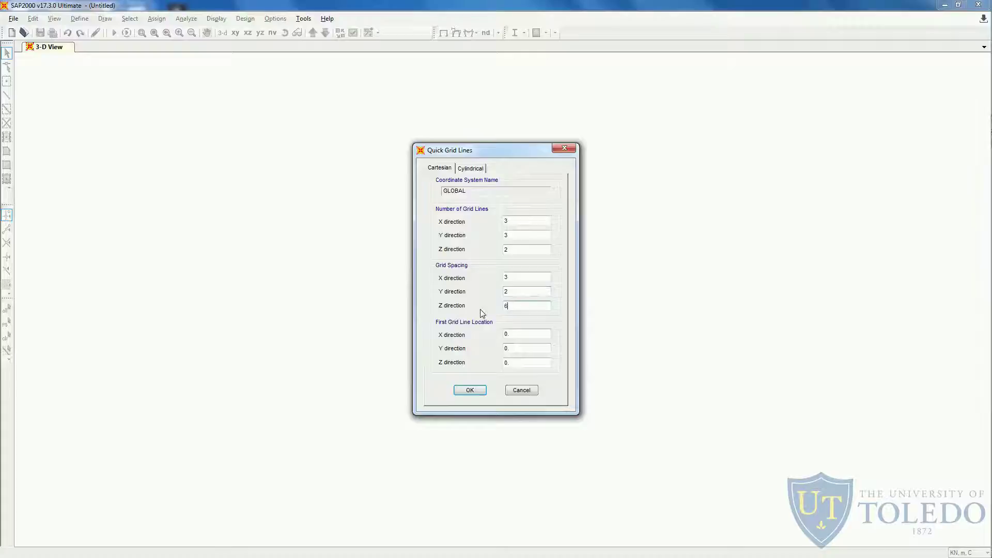
{"action": "left_click", "coordinate": [479, 392]}
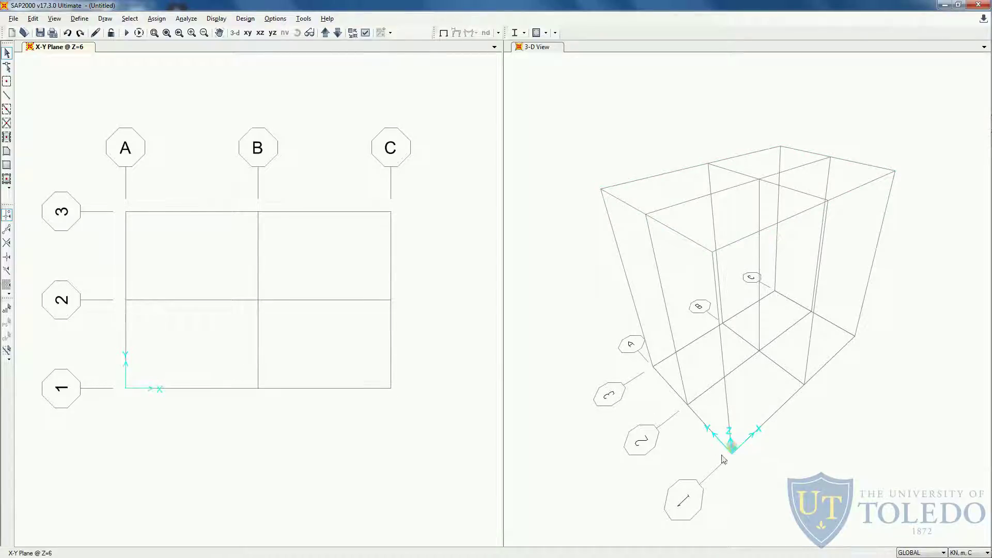
Edit the grid system so the third Y grid line lies 2.5 m beyond the second, as in the PDF's truss drawing.
{"action": "key", "text": "alt+Tab"}
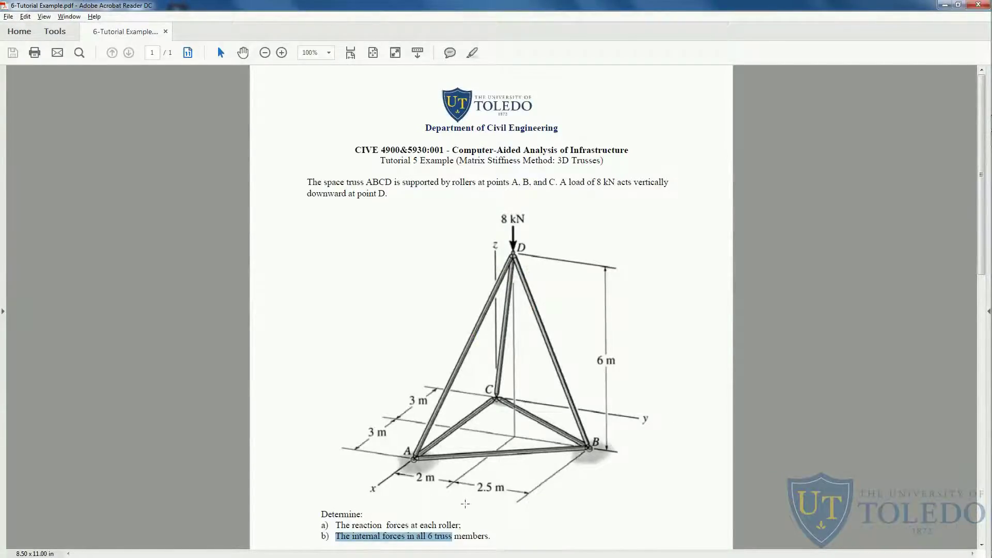
{"action": "key", "text": "alt+Tab"}
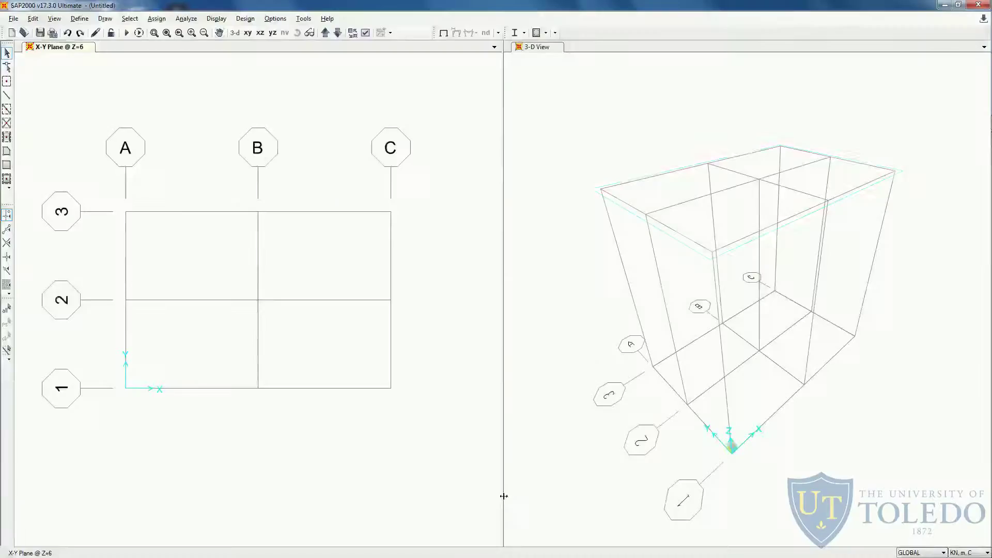
{"action": "double_click", "coordinate": [279, 388]}
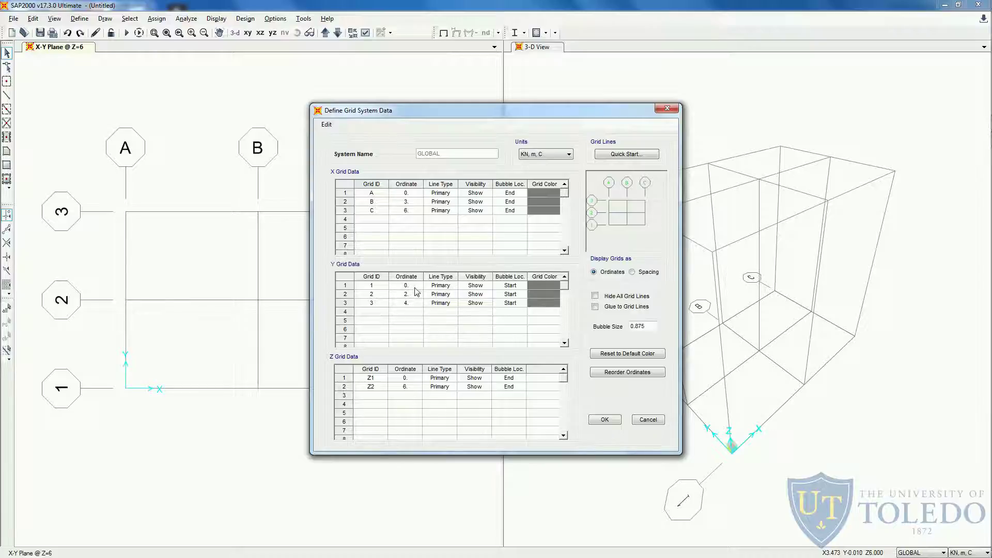
{"action": "key", "text": "alt+Tab"}
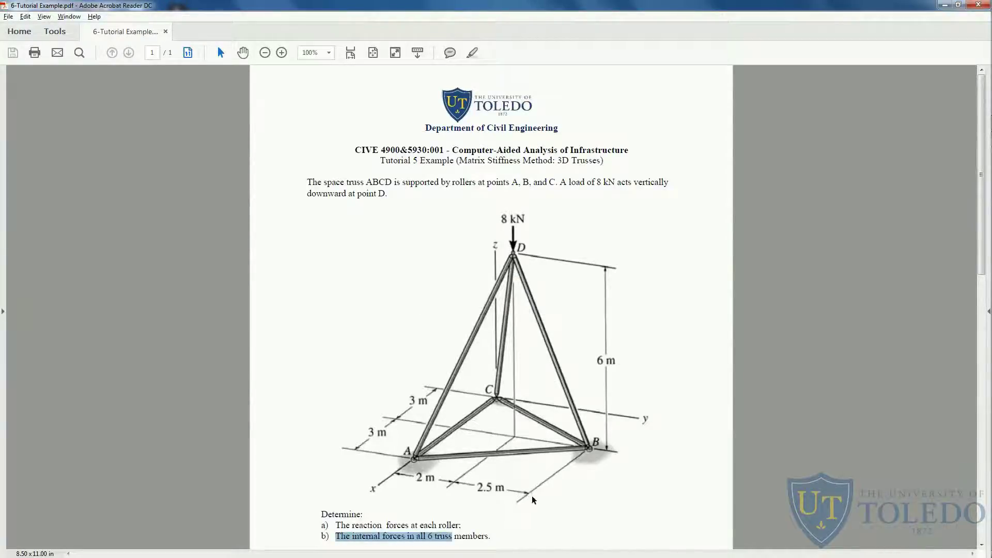
{"action": "key", "text": "alt+Tab"}
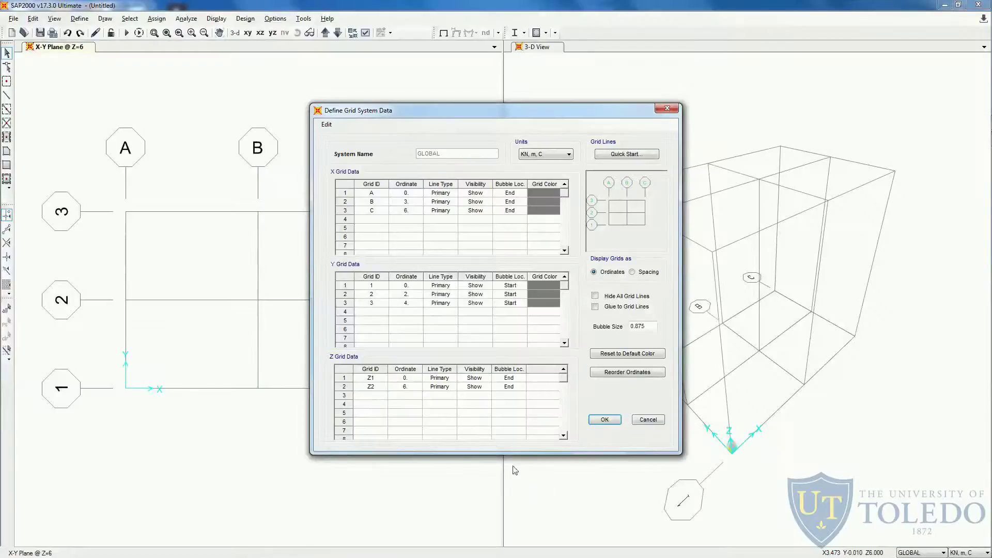
{"action": "left_click", "coordinate": [409, 304]}
{"action": "type", "text": "4"}
{"action": "left_click", "coordinate": [606, 420]}
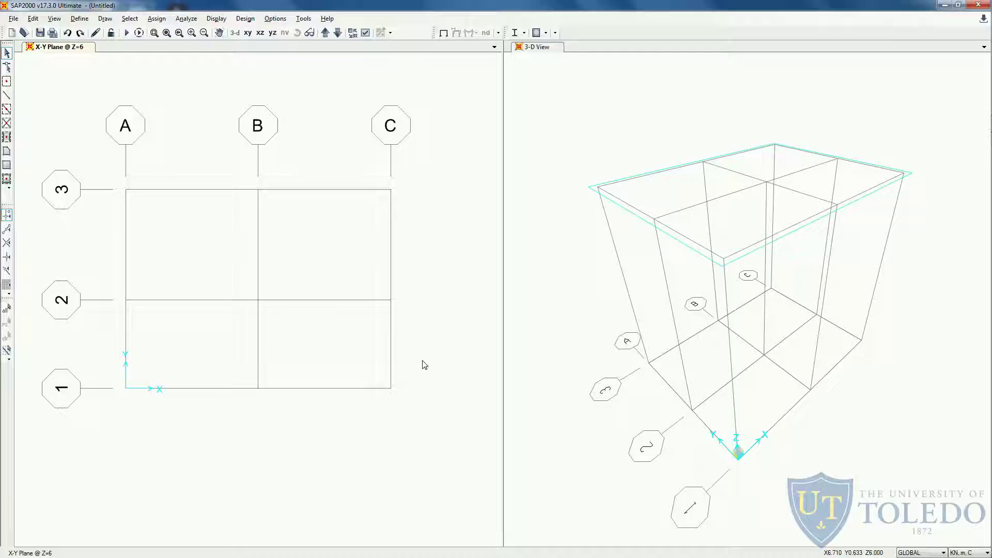
Look up the elastic modulus and cross-sectional area given for the truss members in the tutorial PDF.
{"action": "key", "text": "alt+Tab"}
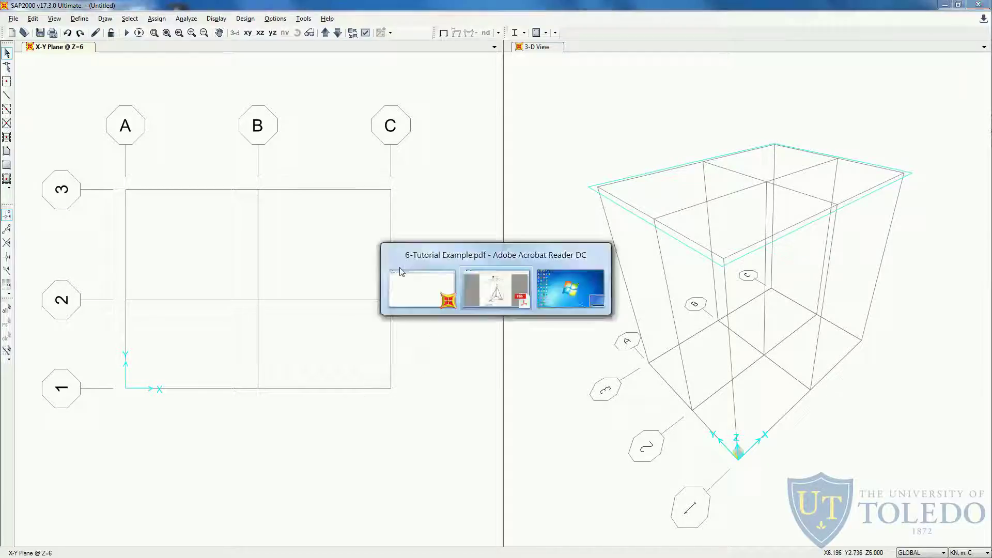
{"action": "scroll", "coordinate": [401, 270], "scroll_direction": "down", "scroll_amount": 5}
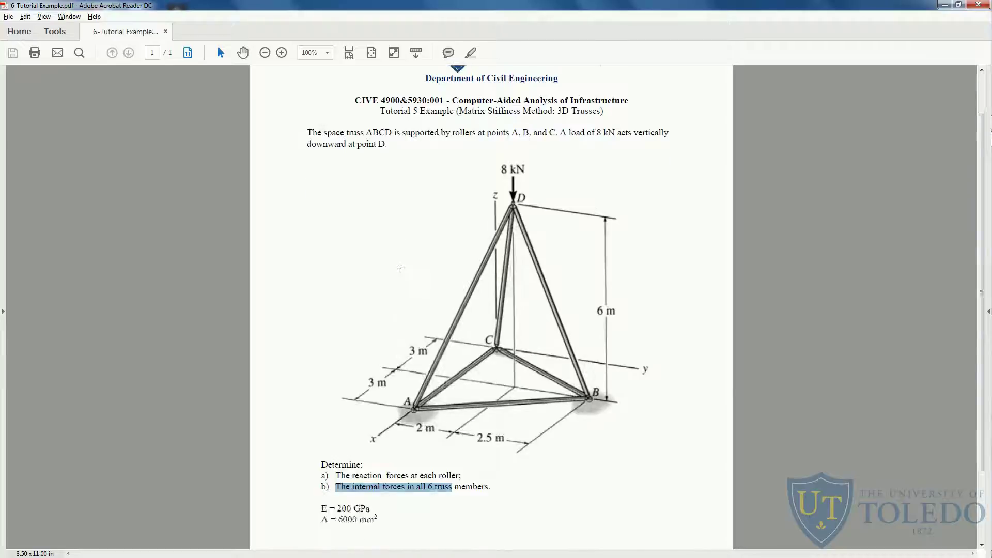
{"action": "left_click_drag", "start_coordinate": [322, 434], "coordinate": [372, 435]}
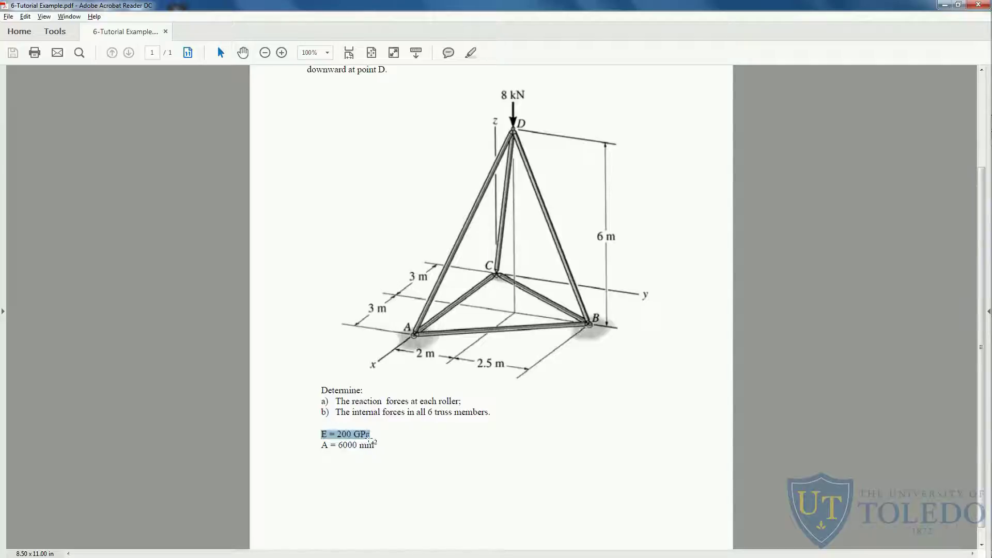
{"action": "left_click_drag", "start_coordinate": [322, 445], "coordinate": [378, 446]}
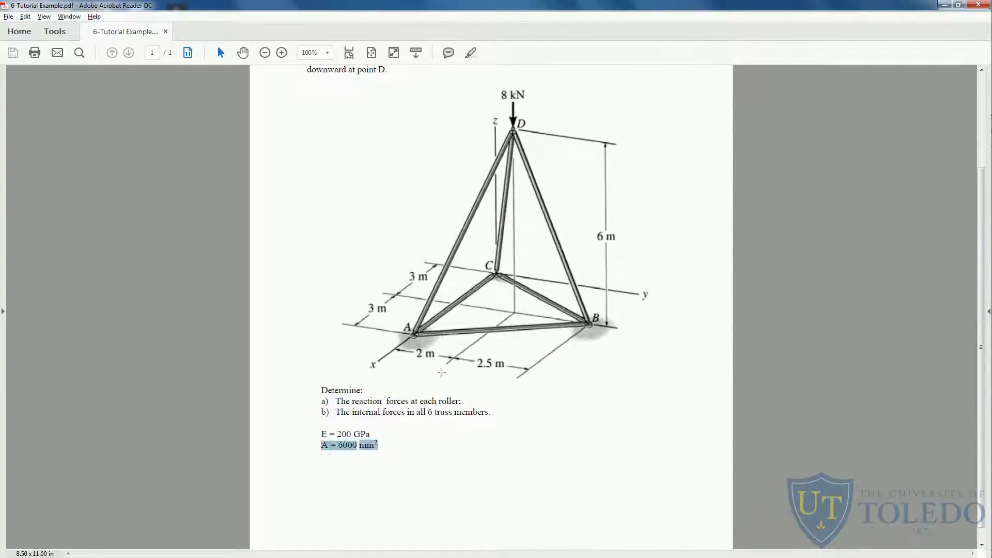
{"action": "left_click", "coordinate": [354, 450]}
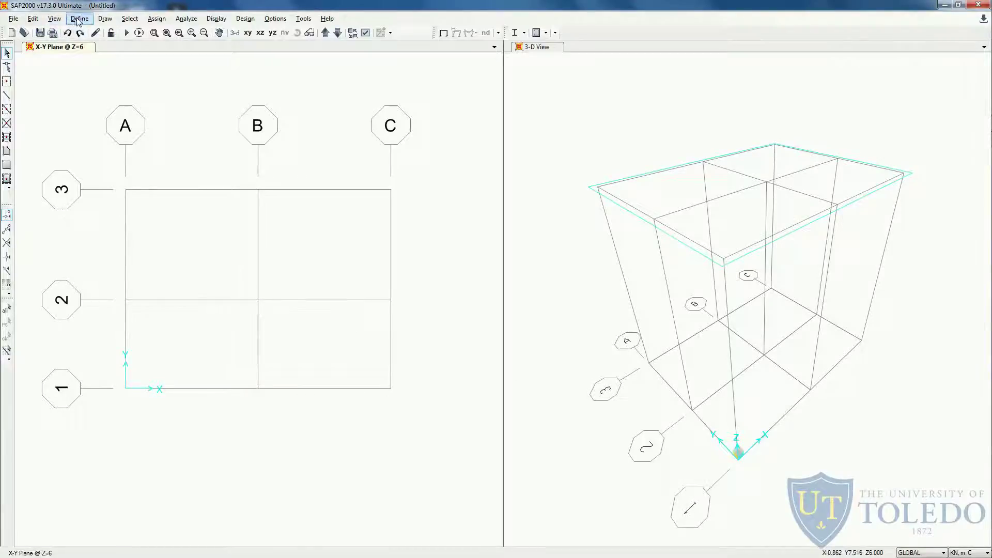
Open the A992Fy50 material definition for modification and rename the material as SteelMaterial.
{"action": "left_click", "coordinate": [80, 19]}
{"action": "left_click", "coordinate": [90, 31]}
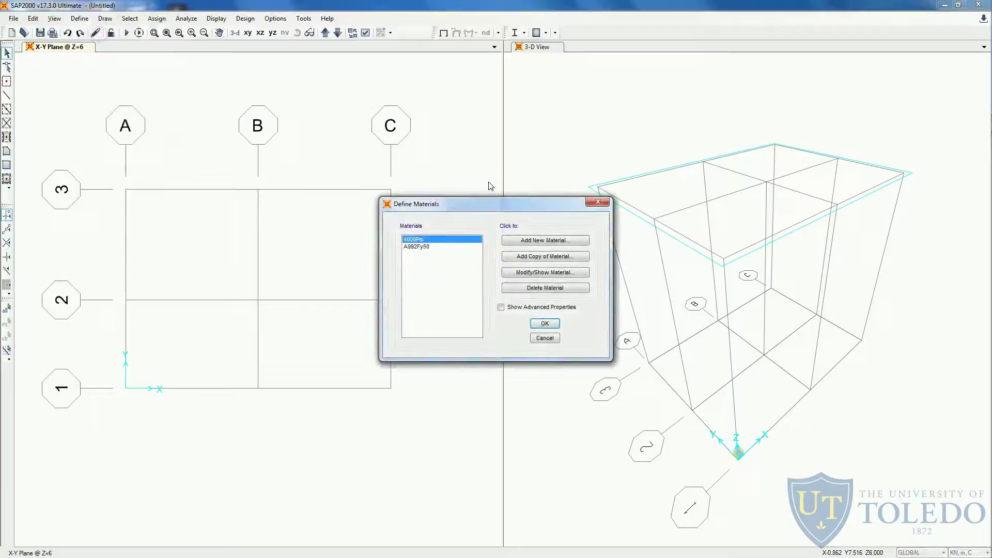
{"action": "left_click", "coordinate": [432, 248]}
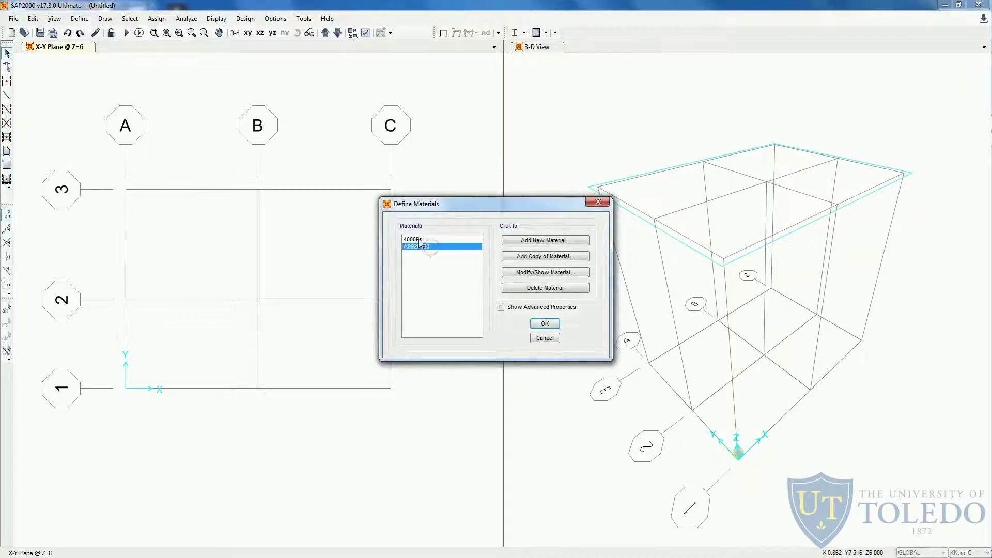
{"action": "left_click", "coordinate": [536, 272]}
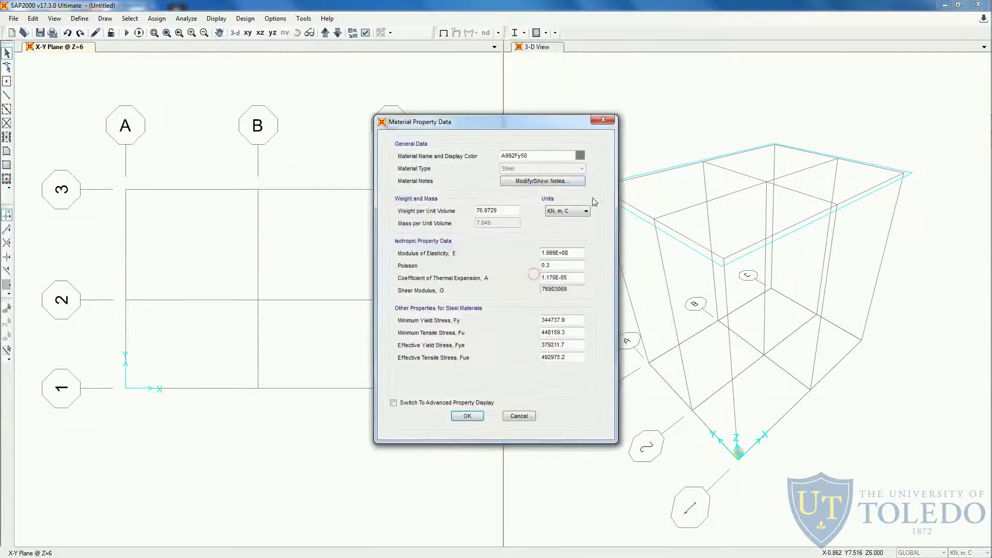
{"action": "left_click_drag", "start_coordinate": [541, 155], "coordinate": [470, 161]}
{"action": "type", "text": "Steel"}
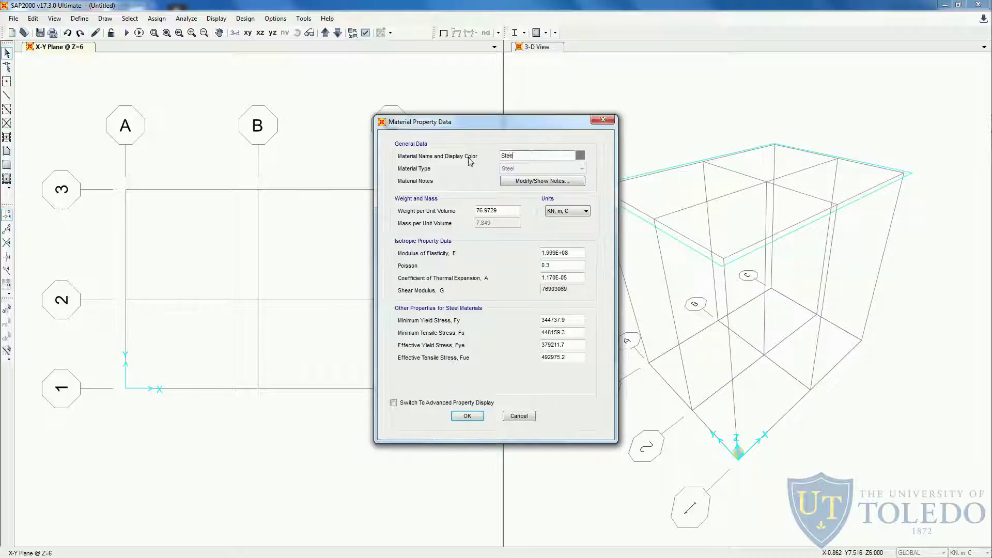
{"action": "type", "text": "Material"}
Set SteelMaterial's modulus of elasticity to 200000 in N, mm, C units and save the material definition.
{"action": "left_click", "coordinate": [572, 212]}
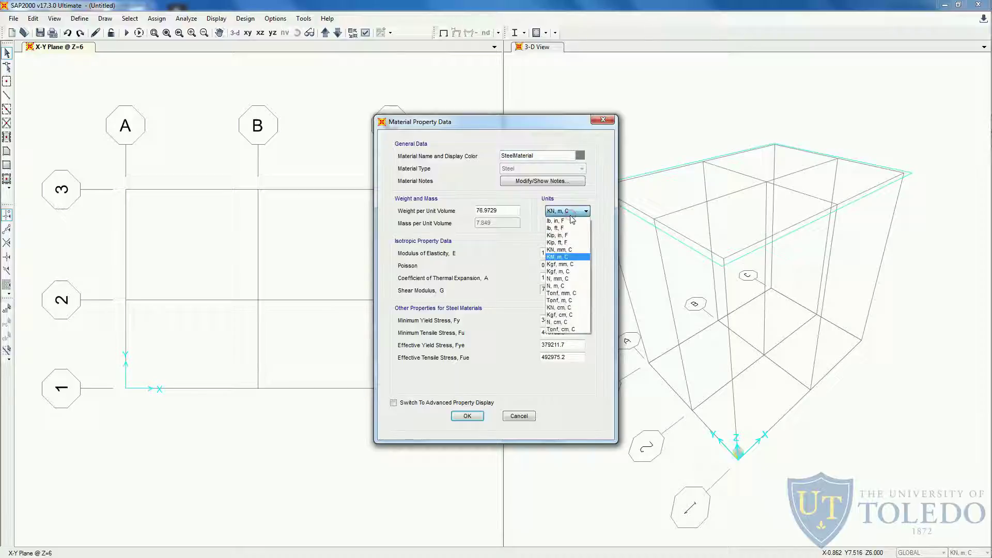
{"action": "left_click", "coordinate": [569, 279]}
{"action": "double_click", "coordinate": [576, 252]}
{"action": "type", "text": "200000"}
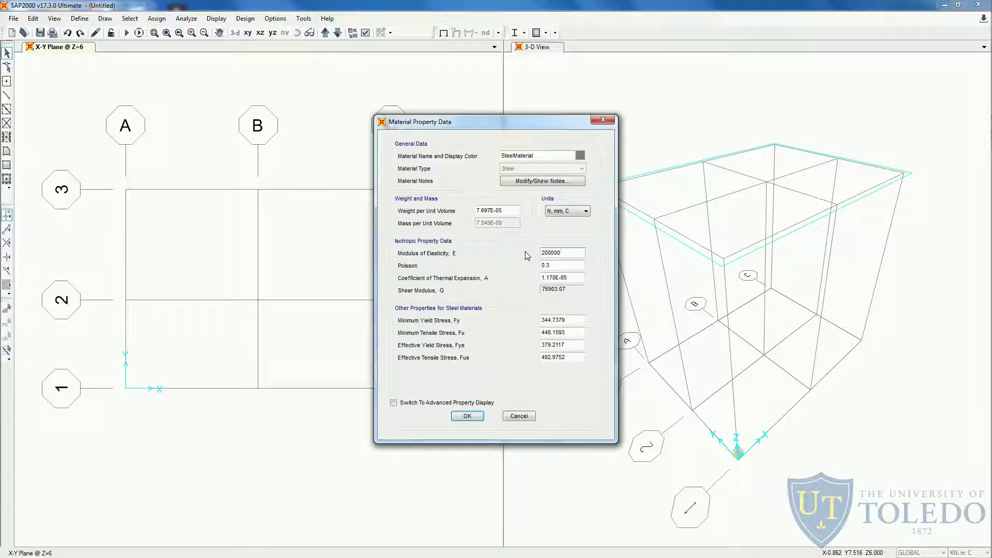
{"action": "left_click", "coordinate": [473, 418]}
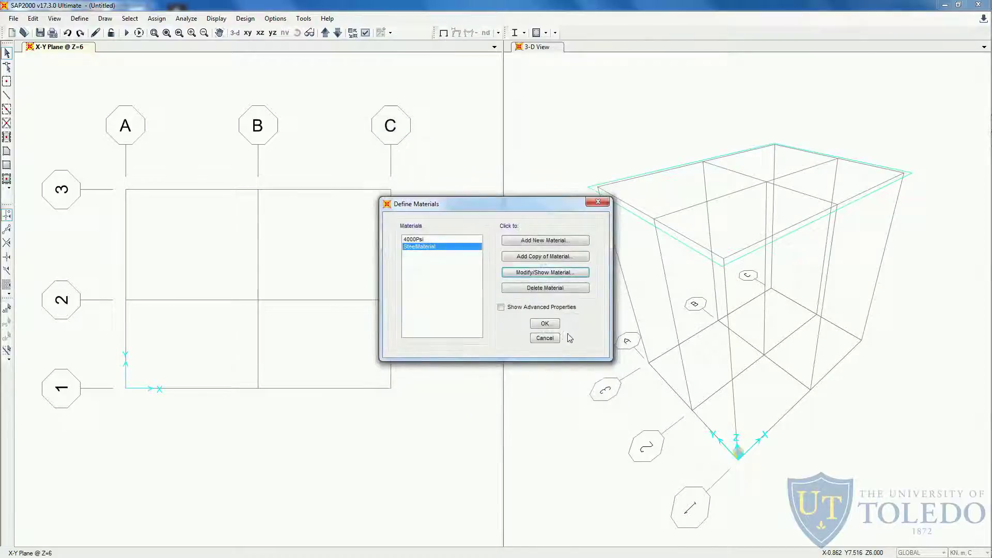
{"action": "left_click", "coordinate": [547, 324]}
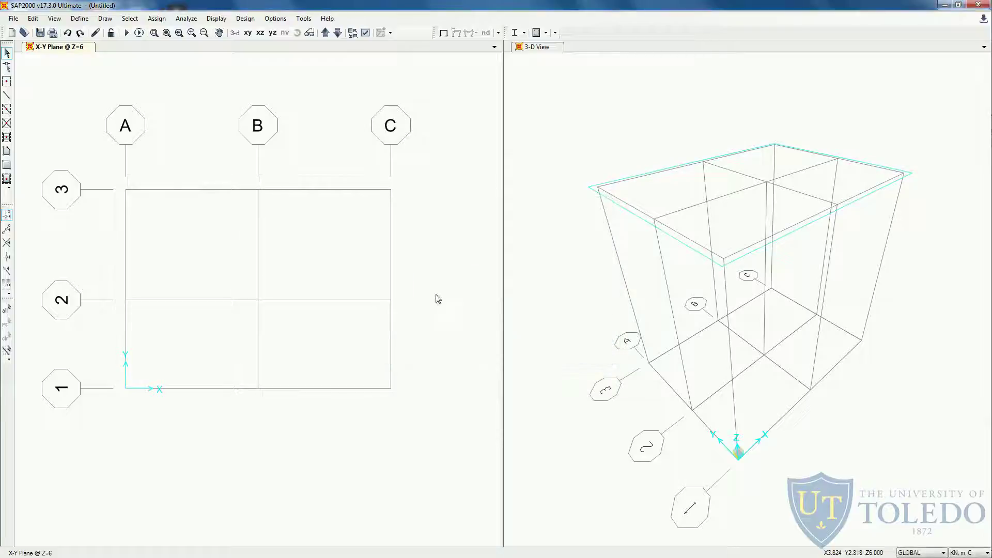
Add a new frame section property of type Other, created with the Section Designer.
{"action": "left_click", "coordinate": [80, 18]}
{"action": "mouse_move", "coordinate": [111, 48]}
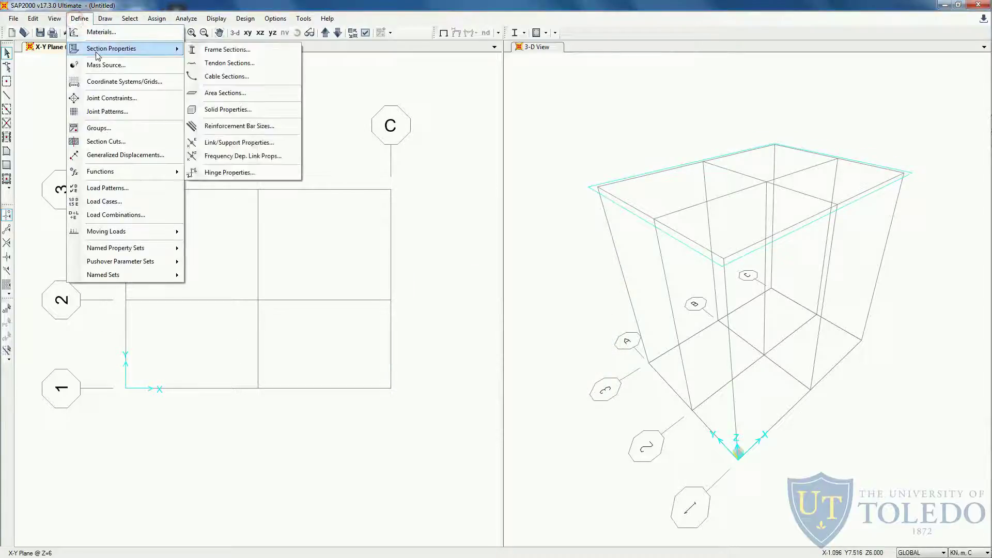
{"action": "left_click", "coordinate": [193, 50]}
{"action": "left_click", "coordinate": [548, 215]}
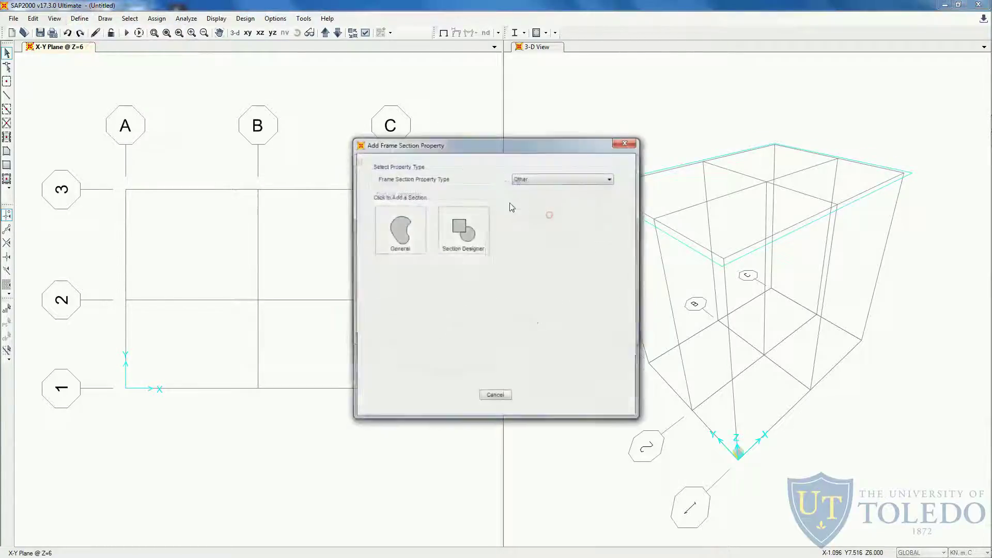
{"action": "left_click", "coordinate": [527, 179]}
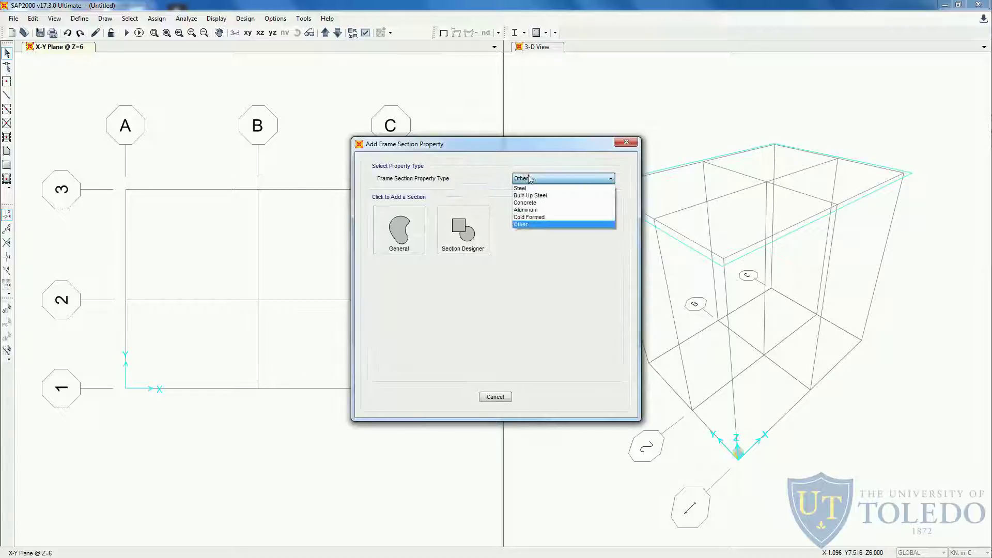
{"action": "left_click", "coordinate": [528, 225]}
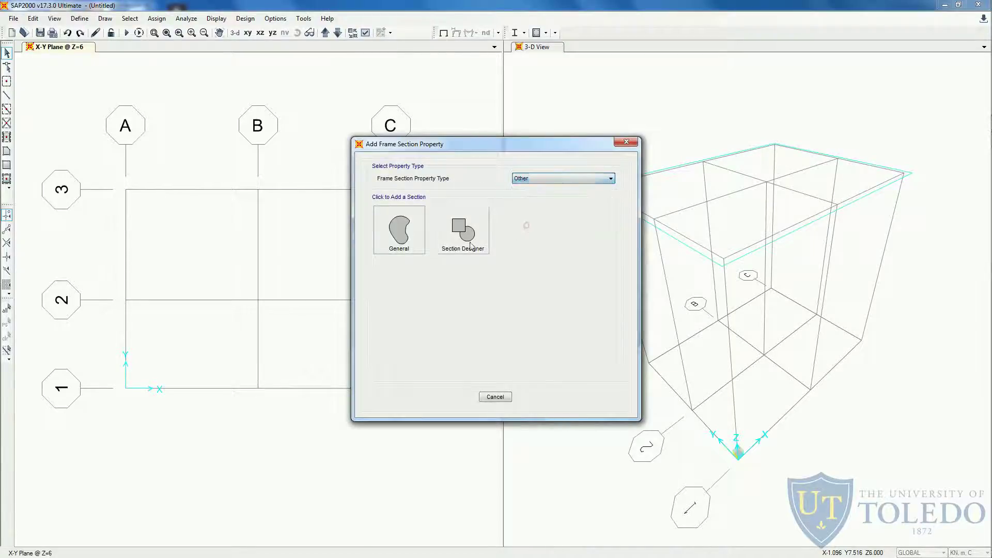
{"action": "left_click", "coordinate": [463, 230]}
Name the new section SectionExample and choose SteelMaterial as its base material.
{"action": "left_click_drag", "start_coordinate": [492, 169], "coordinate": [418, 173]}
{"action": "type", "text": "SectionExample"}
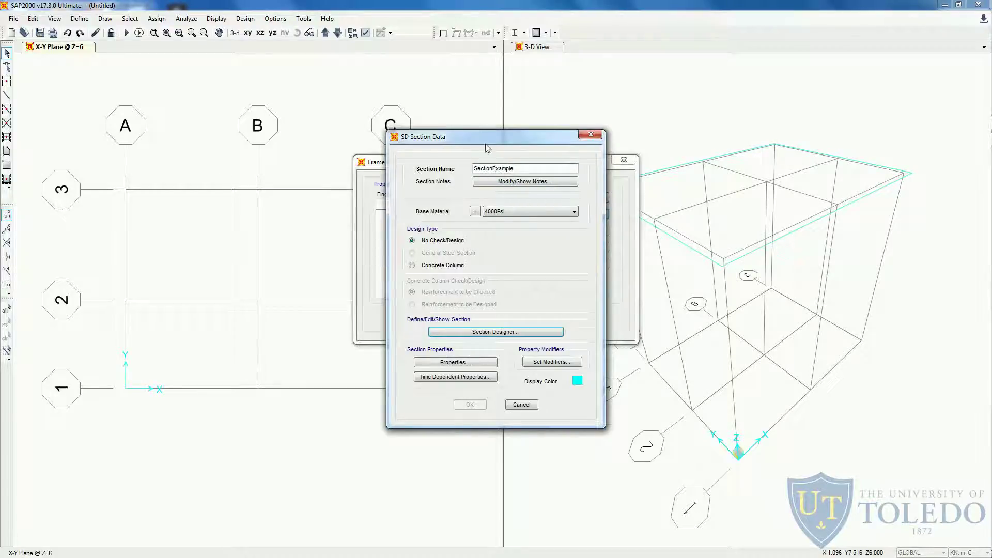
{"action": "left_click", "coordinate": [507, 211]}
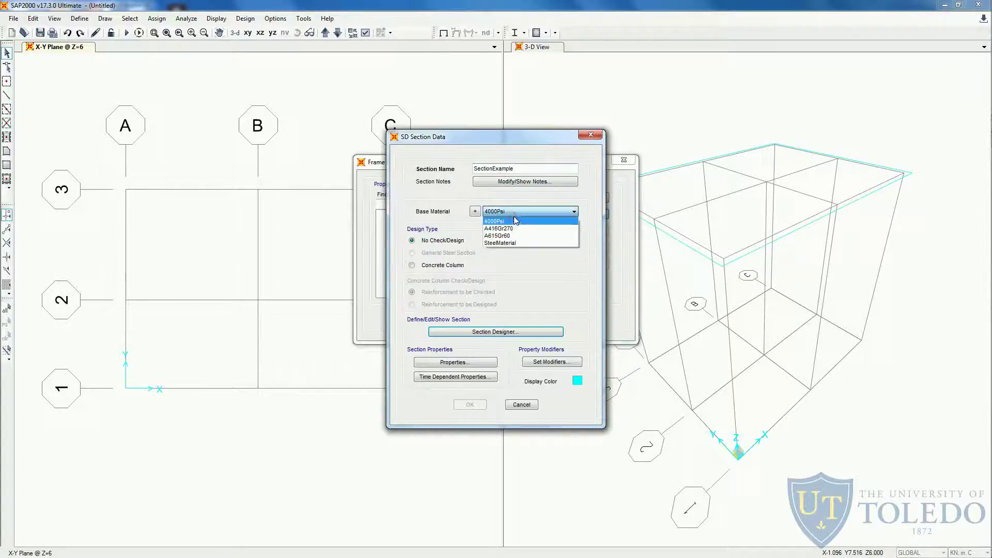
{"action": "left_click", "coordinate": [510, 242]}
Open SectionExample in the Section Designer and draw a solid rectangle centred on the origin.
{"action": "left_click", "coordinate": [483, 334]}
{"action": "double_click", "coordinate": [353, 75]}
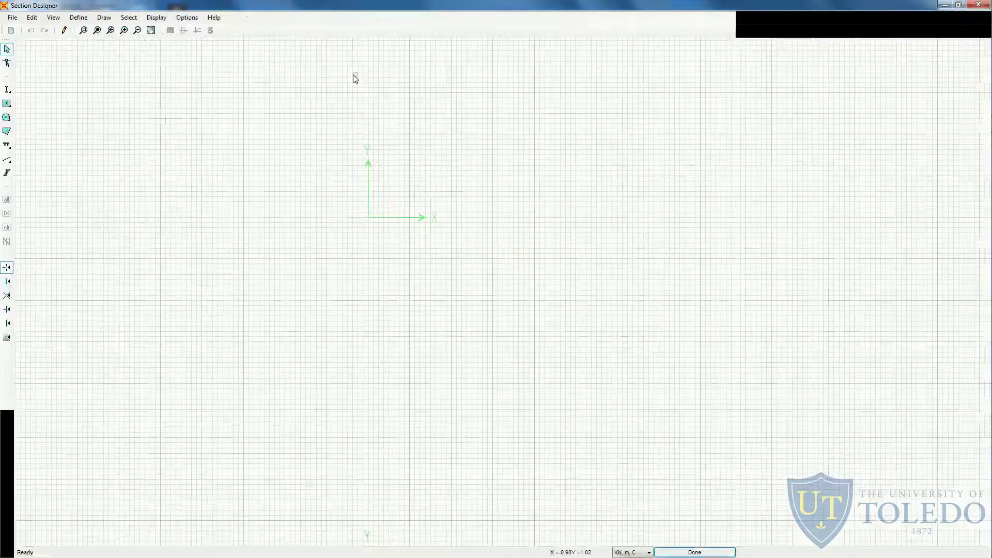
{"action": "left_click", "coordinate": [6, 104]}
{"action": "left_click", "coordinate": [20, 106]}
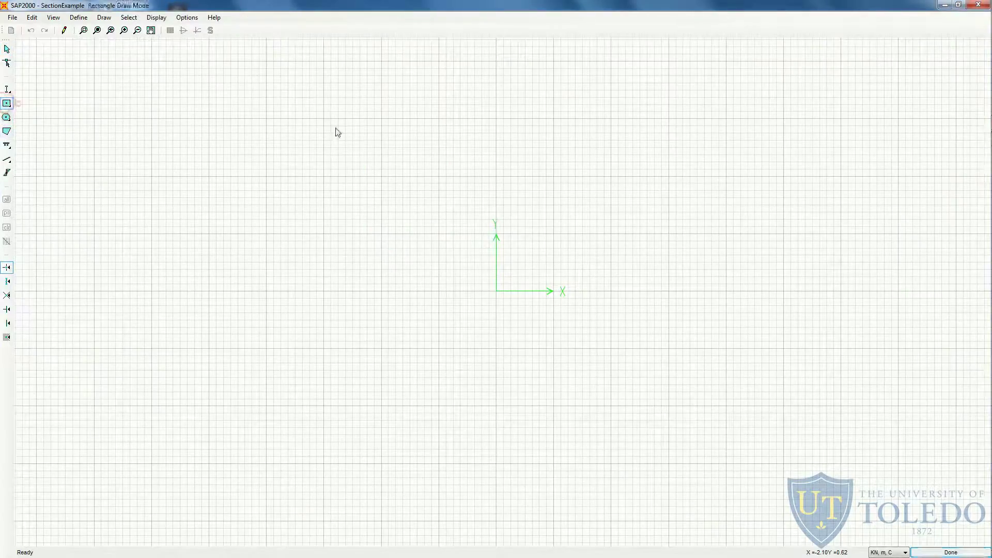
{"action": "left_click", "coordinate": [497, 292]}
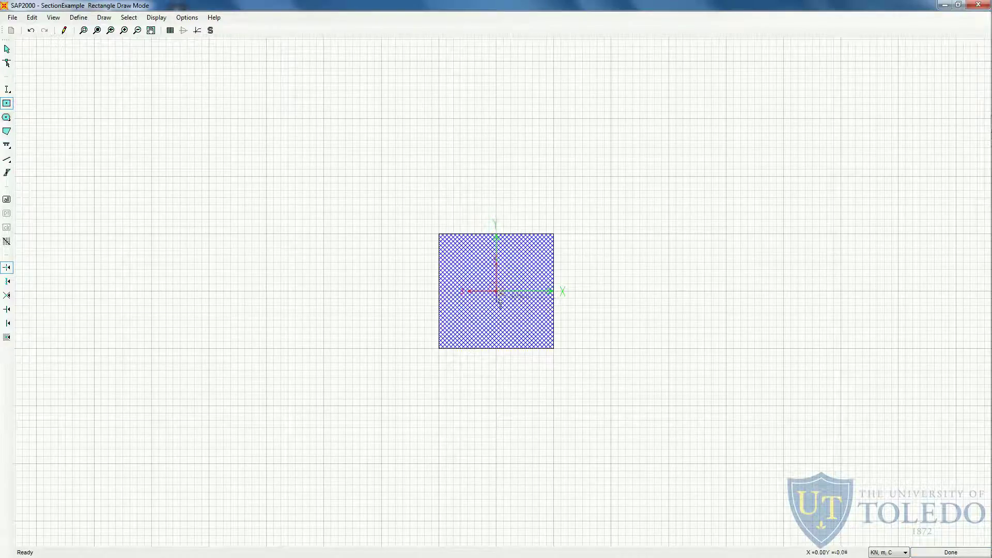
{"action": "key", "text": "Escape"}
Switch the Section Designer units to N, mm, C and set the rectangle's material to SteelMaterial.
{"action": "left_click", "coordinate": [905, 552]}
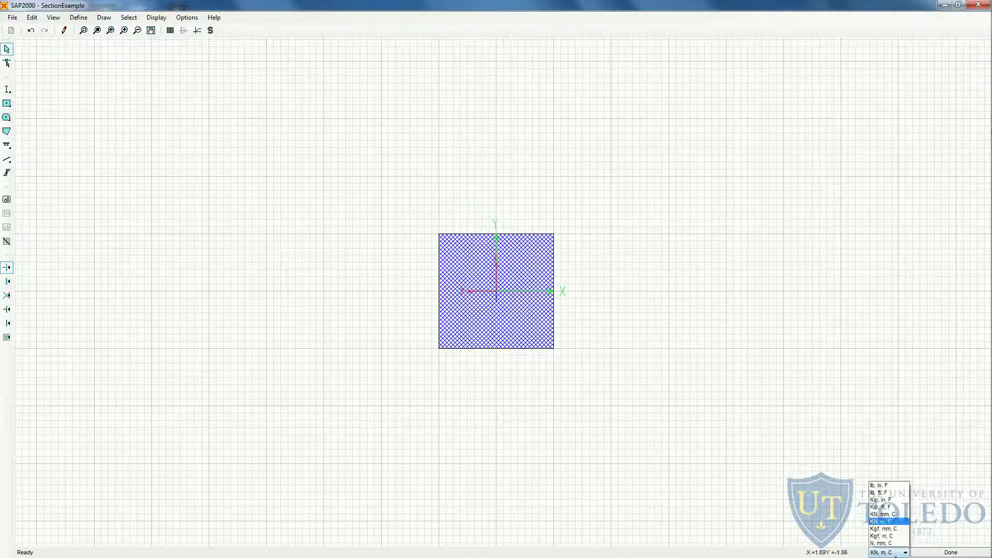
{"action": "left_click", "coordinate": [895, 497]}
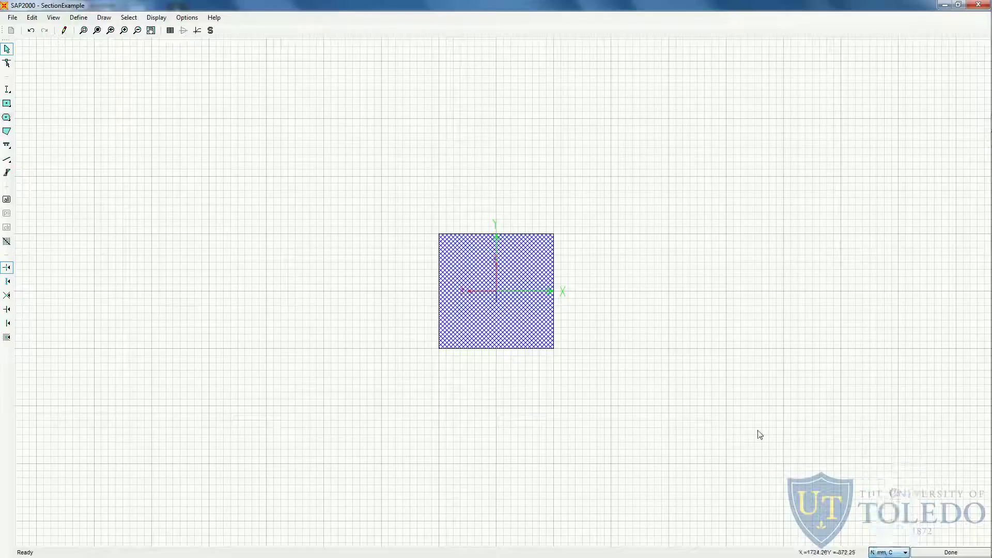
{"action": "right_click", "coordinate": [508, 315]}
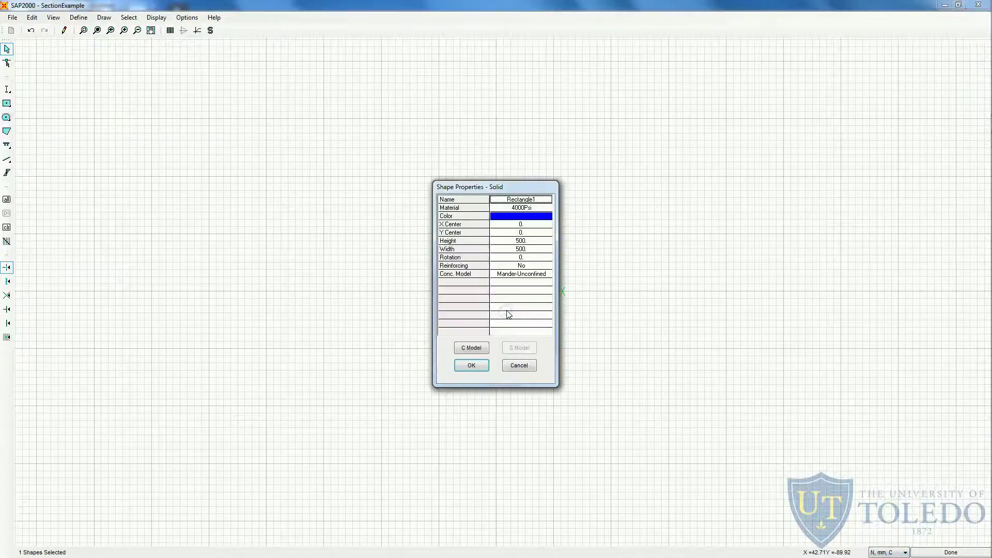
{"action": "left_click", "coordinate": [532, 207]}
{"action": "left_click", "coordinate": [540, 209]}
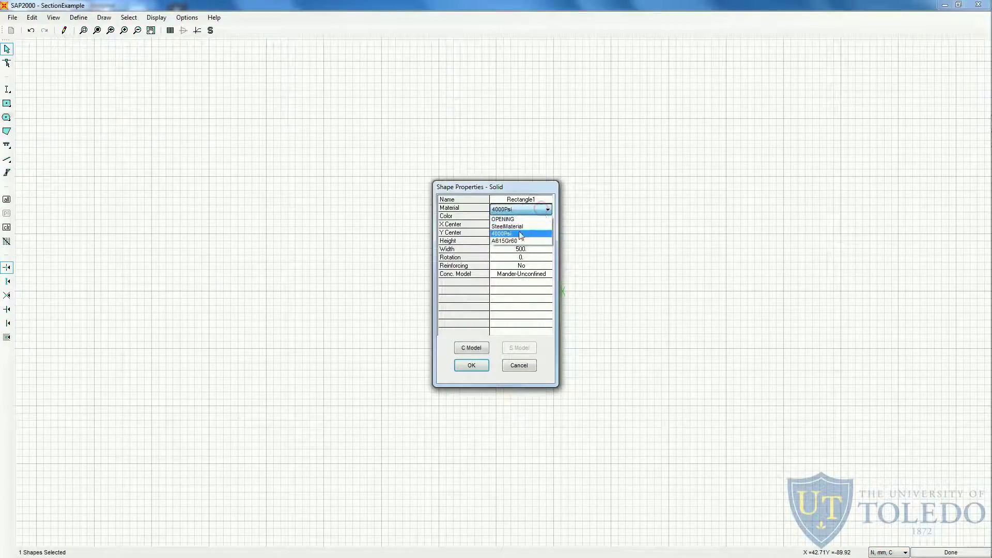
{"action": "left_click", "coordinate": [521, 227]}
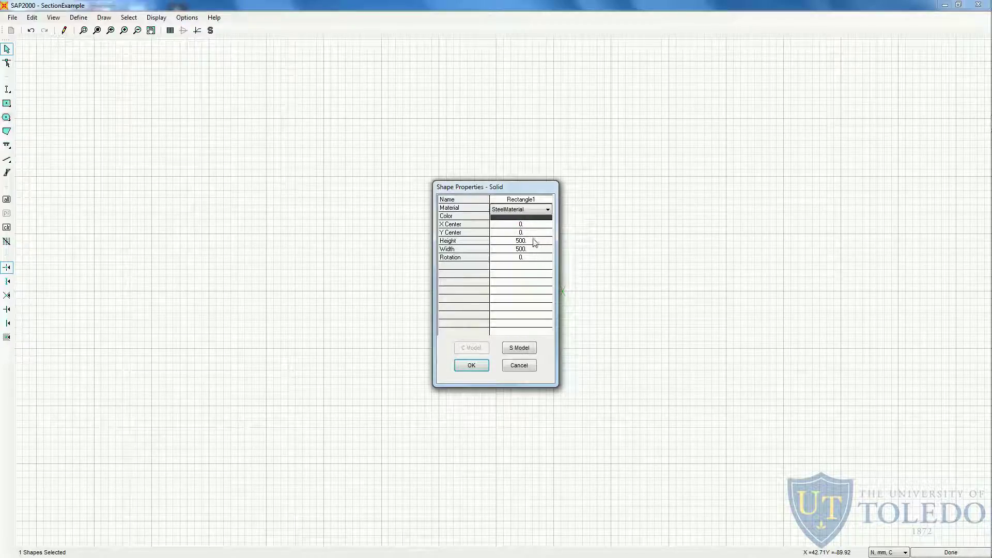
Set the rectangle's height and width to 77.46 mm and apply the shape properties.
{"action": "left_click", "coordinate": [531, 241]}
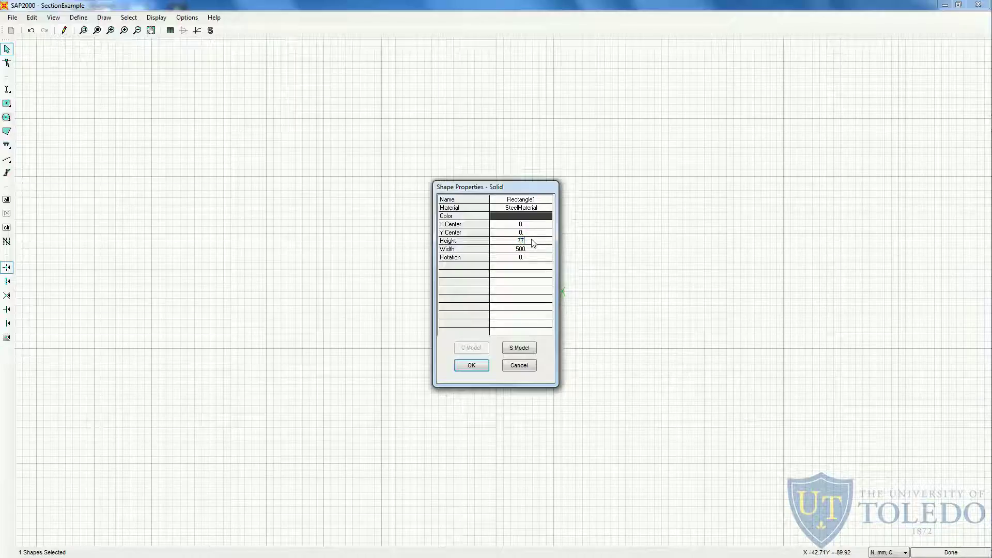
{"action": "left_click", "coordinate": [540, 250]}
{"action": "type", "text": "77.46"}
{"action": "left_click", "coordinate": [471, 365]}
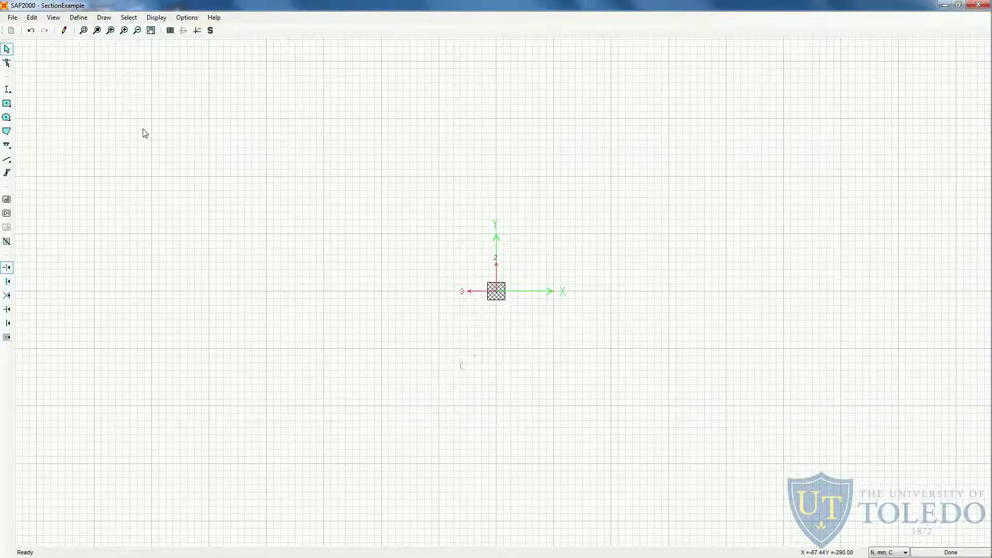
Check the cross-sectional area of the rectangle in the computed section properties.
{"action": "left_click", "coordinate": [97, 30]}
{"action": "left_click", "coordinate": [157, 17]}
{"action": "left_click", "coordinate": [181, 51]}
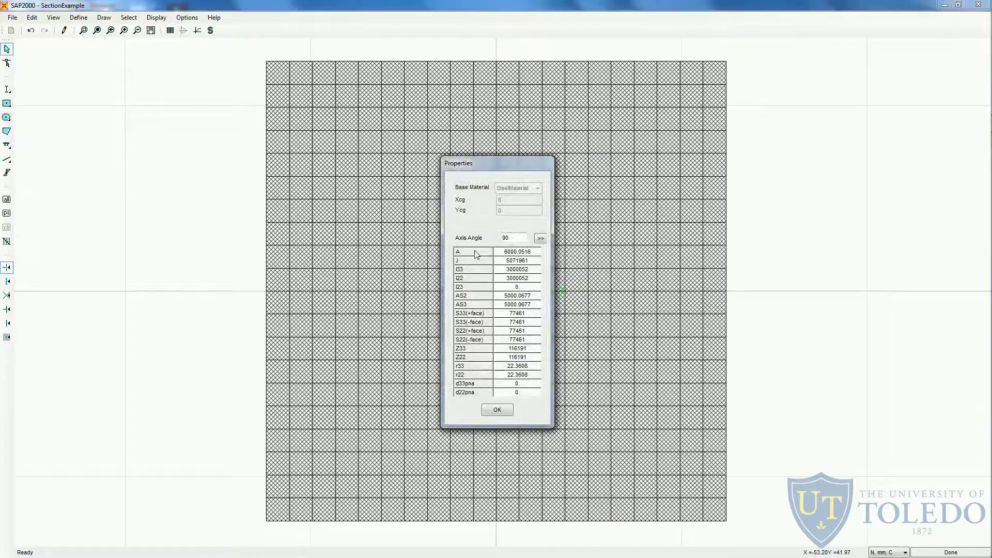
{"action": "left_click", "coordinate": [497, 410]}
Finish the section design and save SectionExample in the frame properties.
{"action": "left_click", "coordinate": [940, 552]}
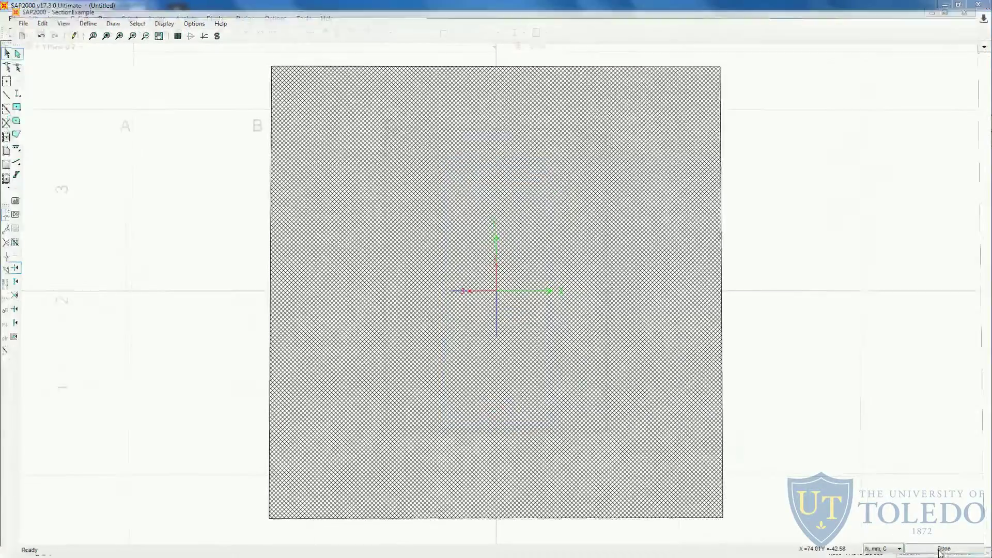
{"action": "left_click", "coordinate": [470, 405]}
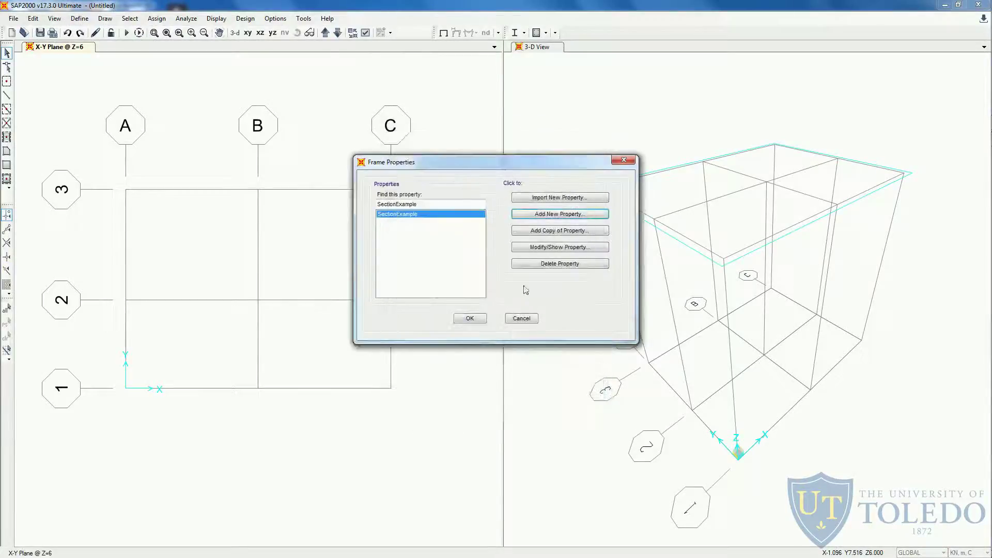
{"action": "left_click", "coordinate": [471, 318]}
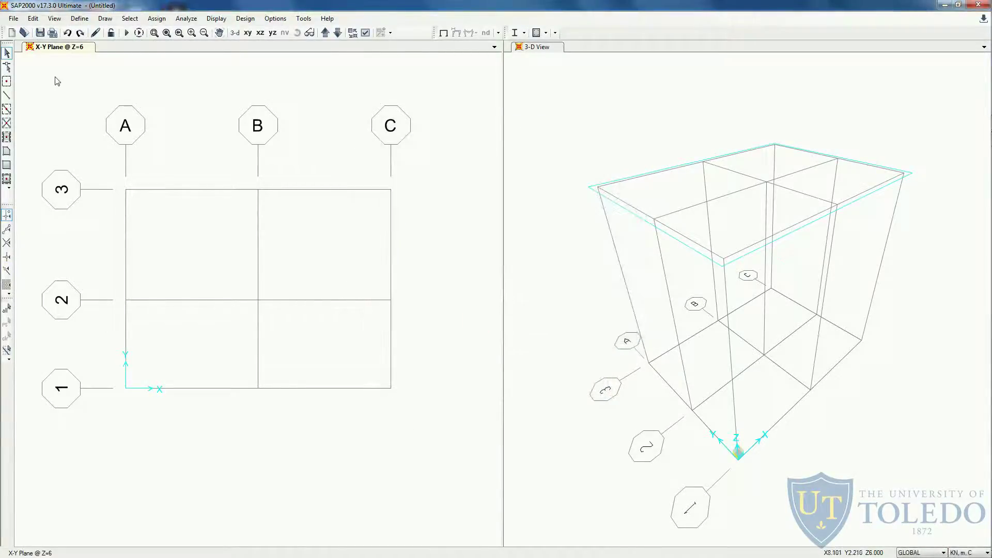
Save the model on the Desktop as Example5.
{"action": "left_click", "coordinate": [39, 33]}
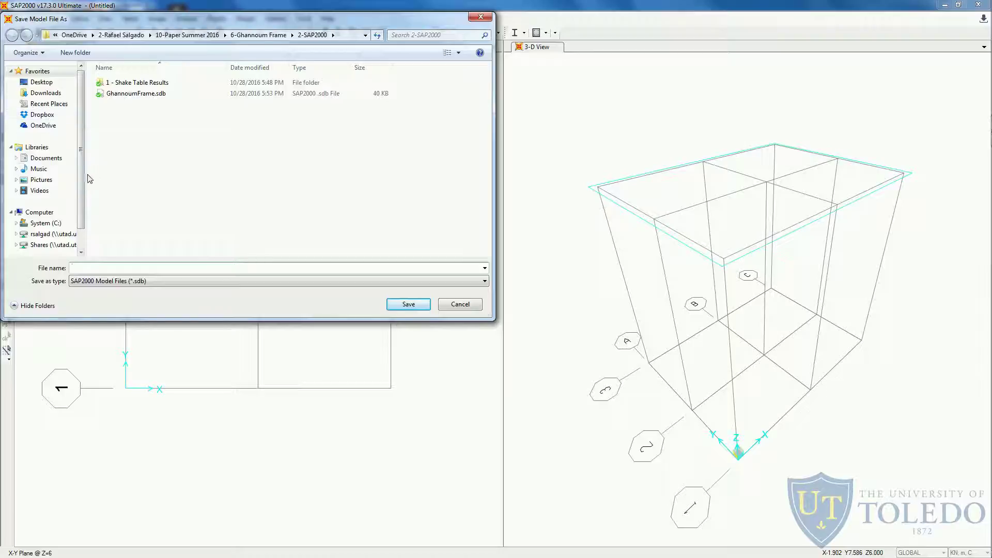
{"action": "left_click", "coordinate": [41, 82]}
{"action": "left_click", "coordinate": [126, 269]}
{"action": "type", "text": "E"}
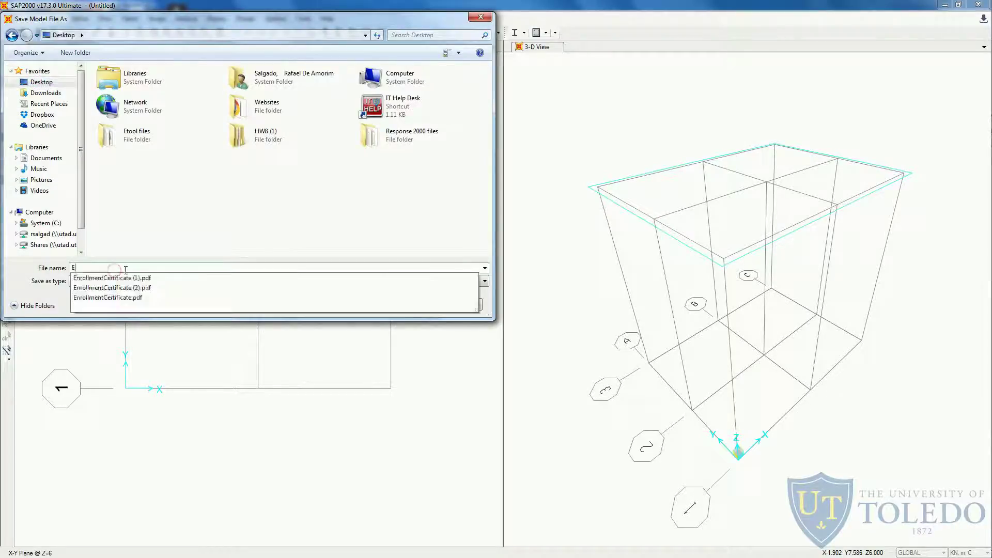
{"action": "type", "text": "xample5"}
{"action": "left_click", "coordinate": [409, 305]}
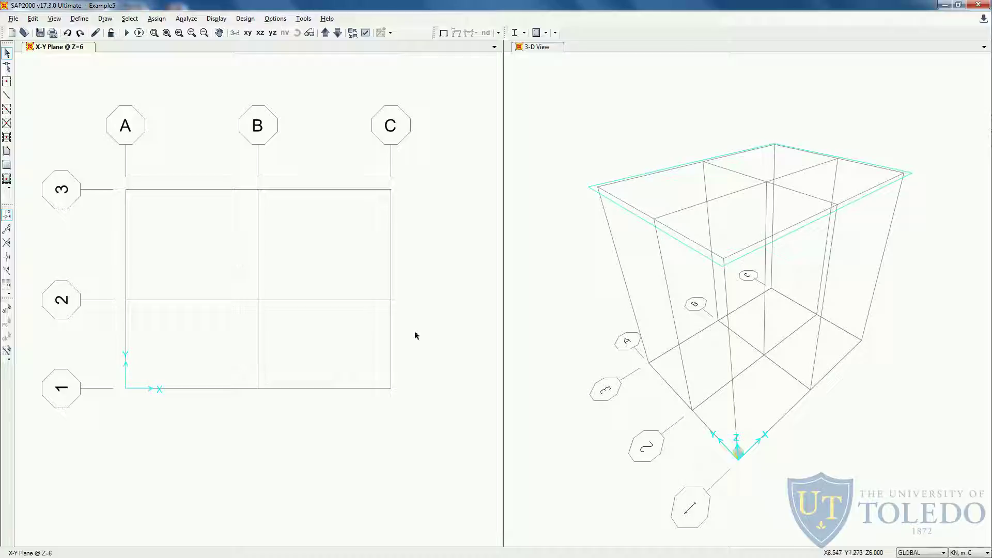
After consulting the PDF's truss drawing, set the plan view to Z=0 and configure straight frame drawing with SectionExample and pinned moment releases.
{"action": "key", "text": "alt+Tab"}
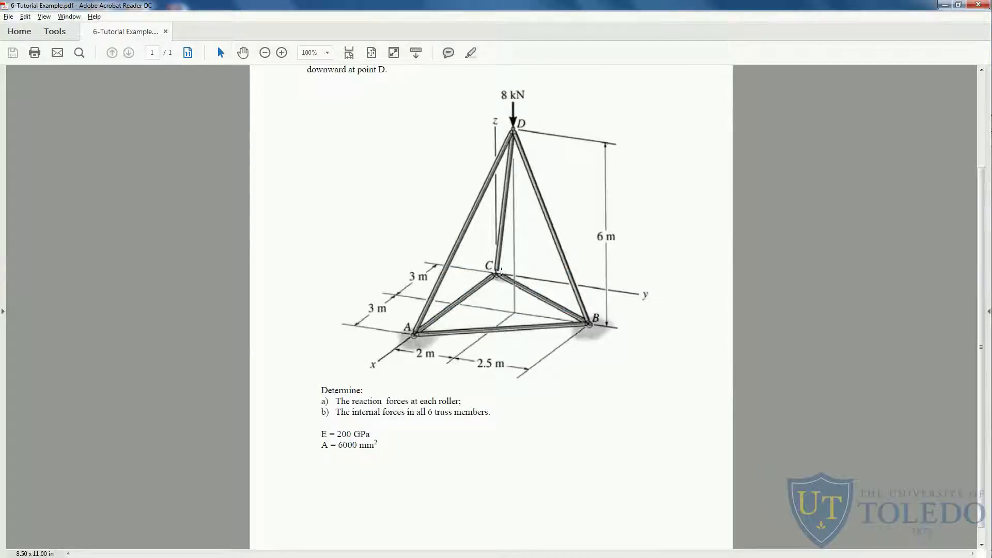
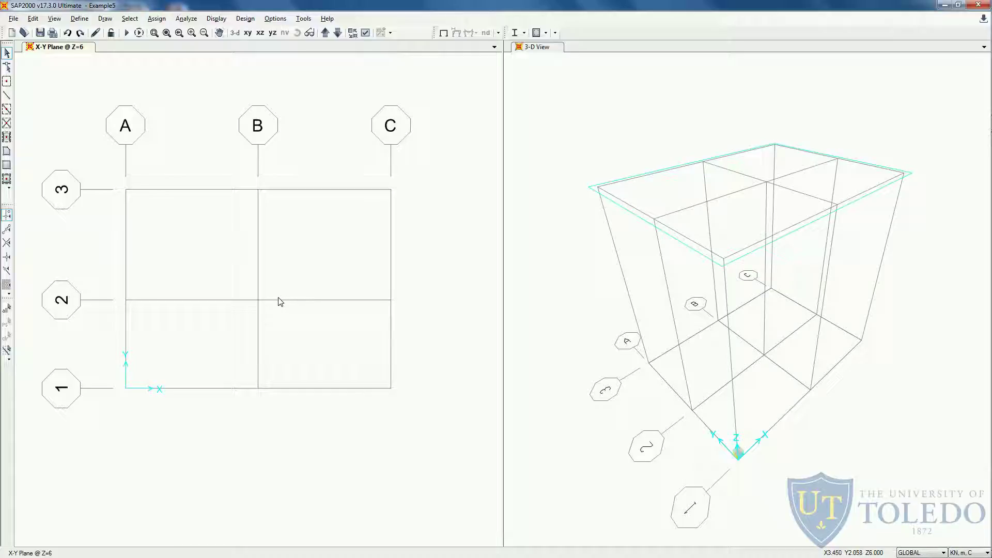
{"action": "left_click", "coordinate": [337, 35]}
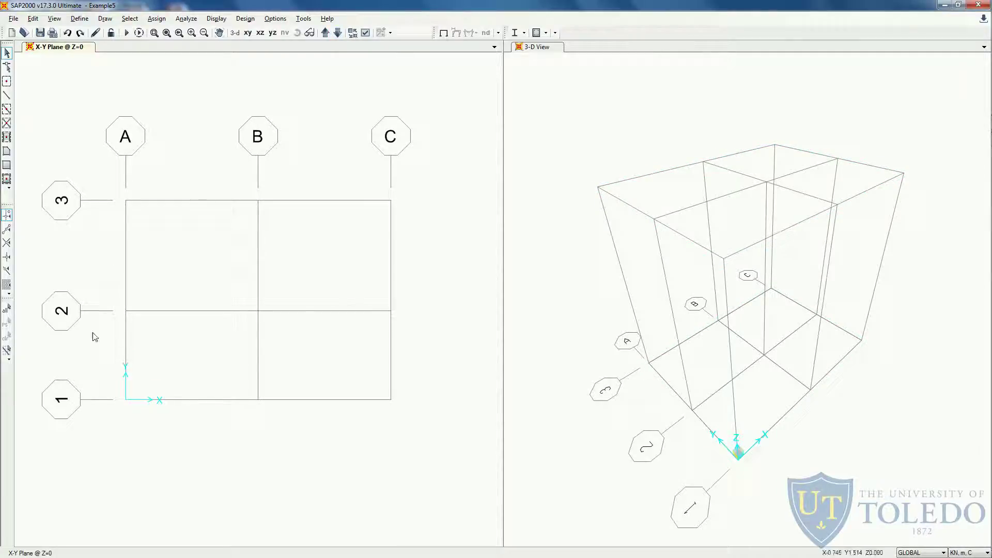
{"action": "left_click", "coordinate": [7, 95]}
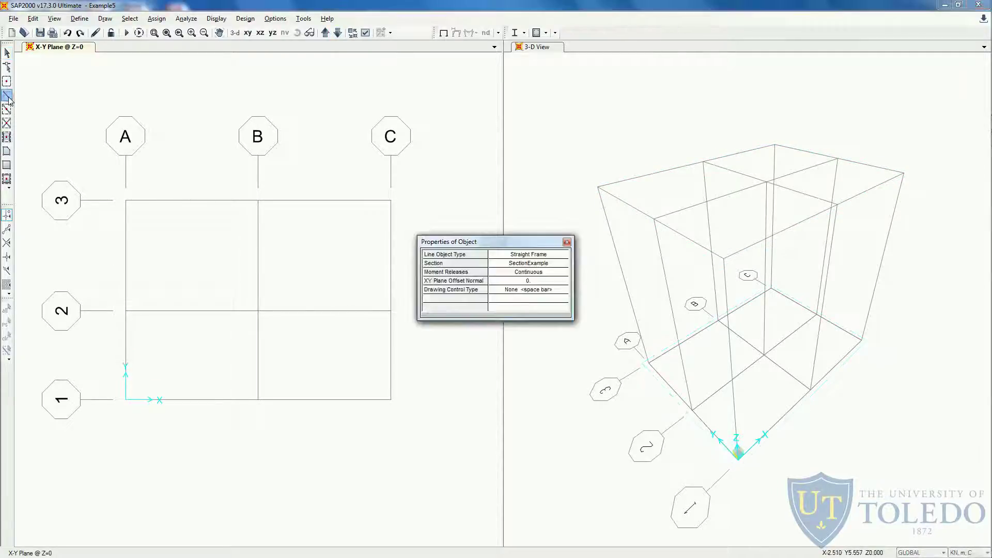
{"action": "left_click", "coordinate": [560, 264]}
{"action": "left_click", "coordinate": [564, 265]}
{"action": "left_click", "coordinate": [559, 274]}
{"action": "left_click_drag", "start_coordinate": [519, 241], "coordinate": [442, 195]}
{"action": "left_click", "coordinate": [484, 227]}
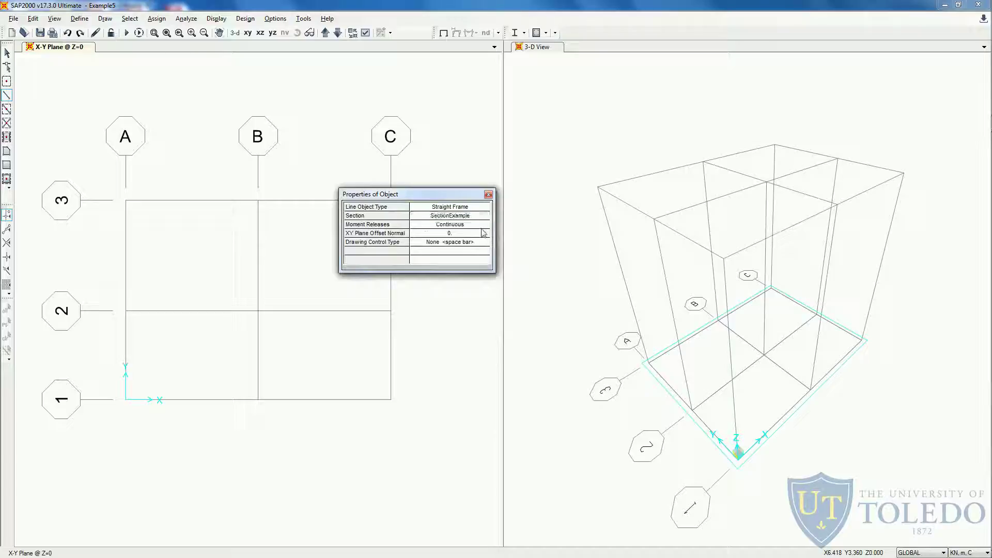
{"action": "left_click", "coordinate": [485, 227]}
{"action": "left_click", "coordinate": [466, 237]}
{"action": "left_click_drag", "start_coordinate": [441, 198], "coordinate": [444, 130]}
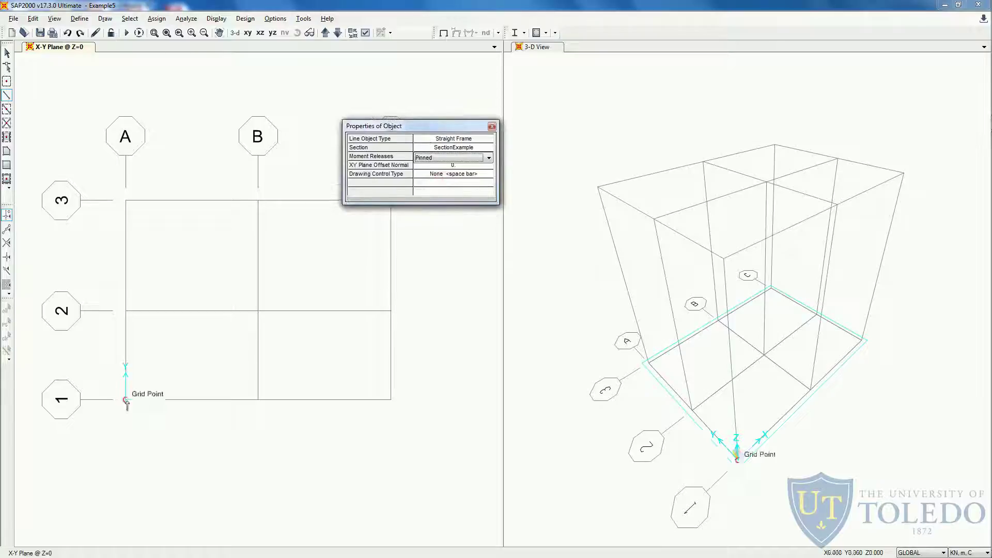
Following the PDF drawing, draw the three base truss members at Z=0 from grid point A1 to C1 to B3 and back to A1.
{"action": "key", "text": "alt+Tab"}
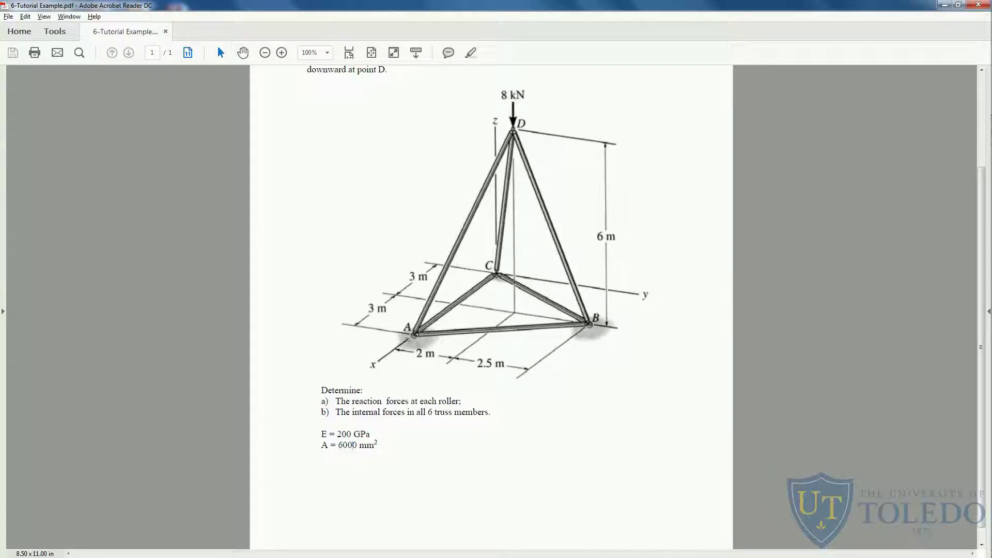
{"action": "key", "text": "alt+Tab"}
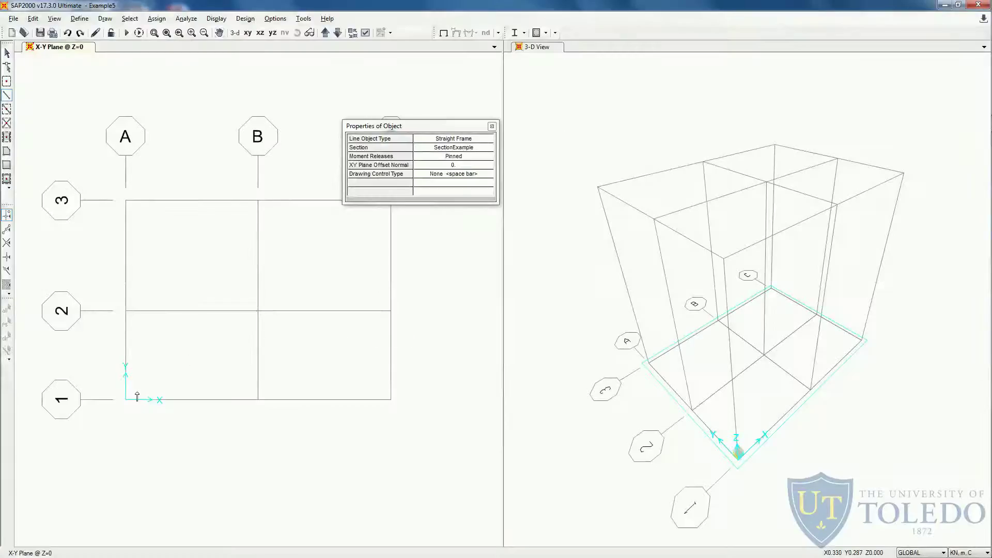
{"action": "left_click", "coordinate": [126, 401]}
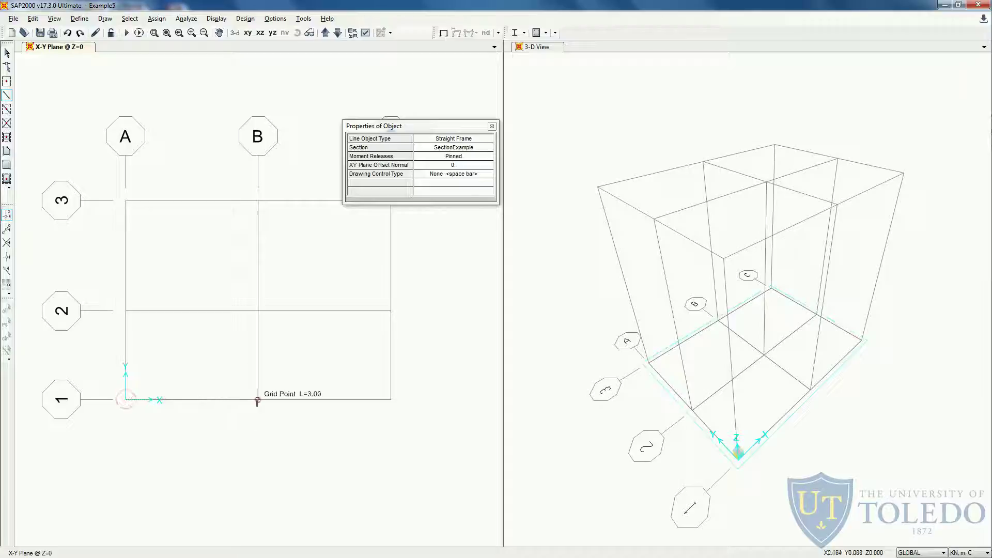
{"action": "left_click", "coordinate": [391, 400]}
{"action": "key", "text": "alt+Tab"}
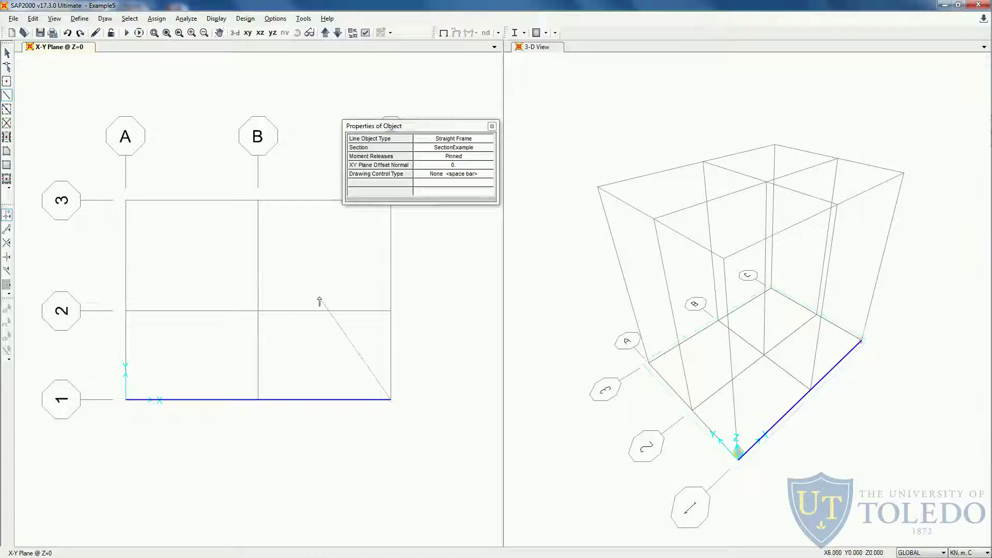
{"action": "left_click", "coordinate": [258, 200]}
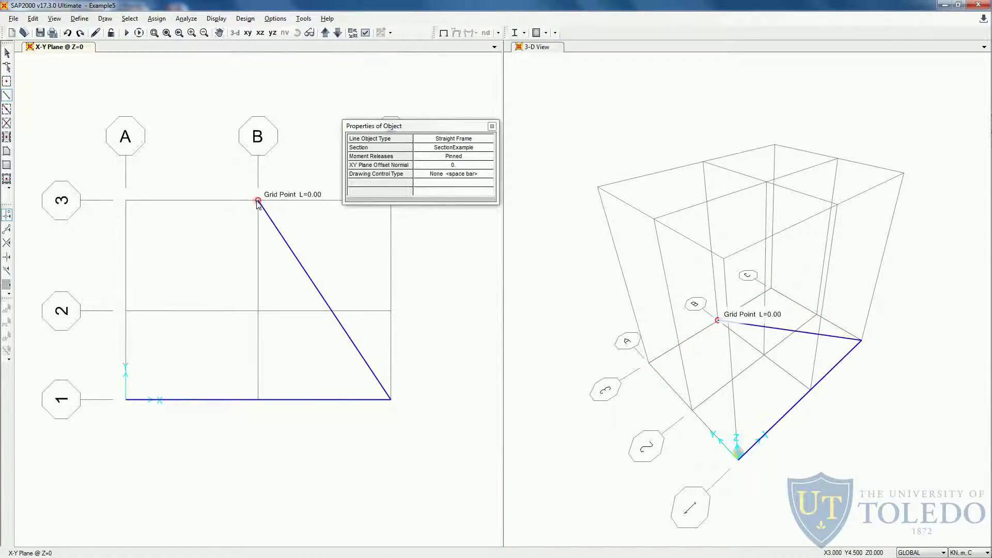
{"action": "left_click", "coordinate": [126, 401]}
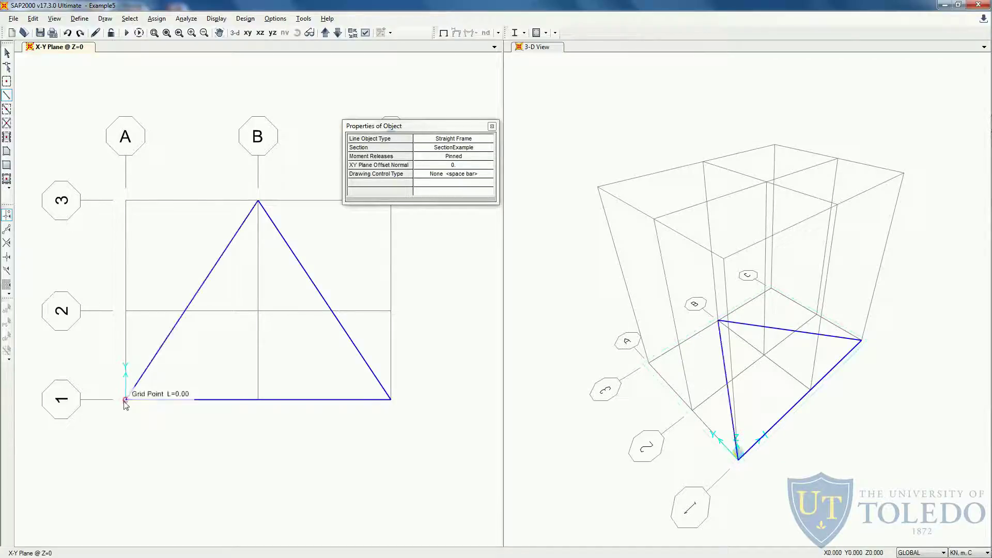
End the base member drawing and check the PDF truss drawing for the inclined members meeting at D.
{"action": "right_click", "coordinate": [310, 336]}
{"action": "left_click", "coordinate": [491, 128]}
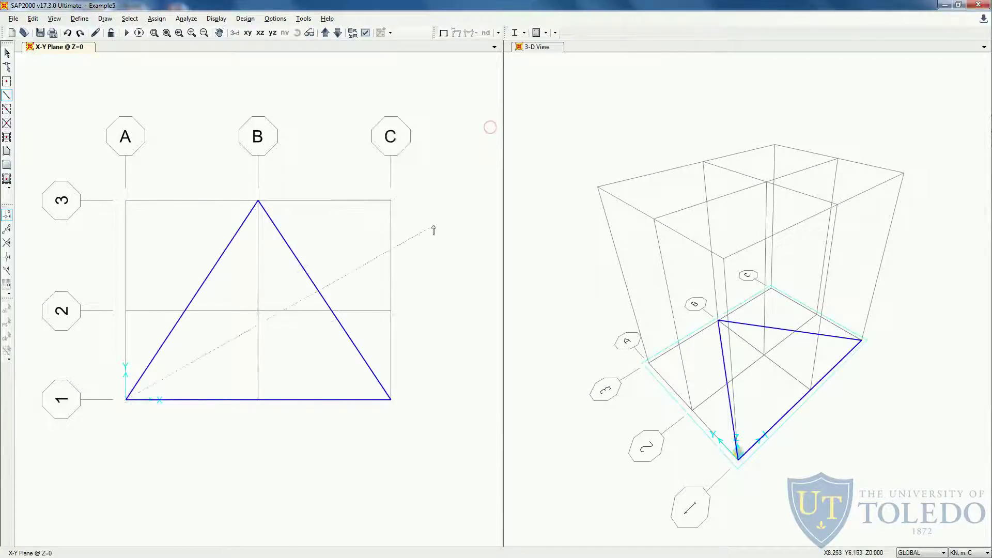
{"action": "key", "text": "Escape"}
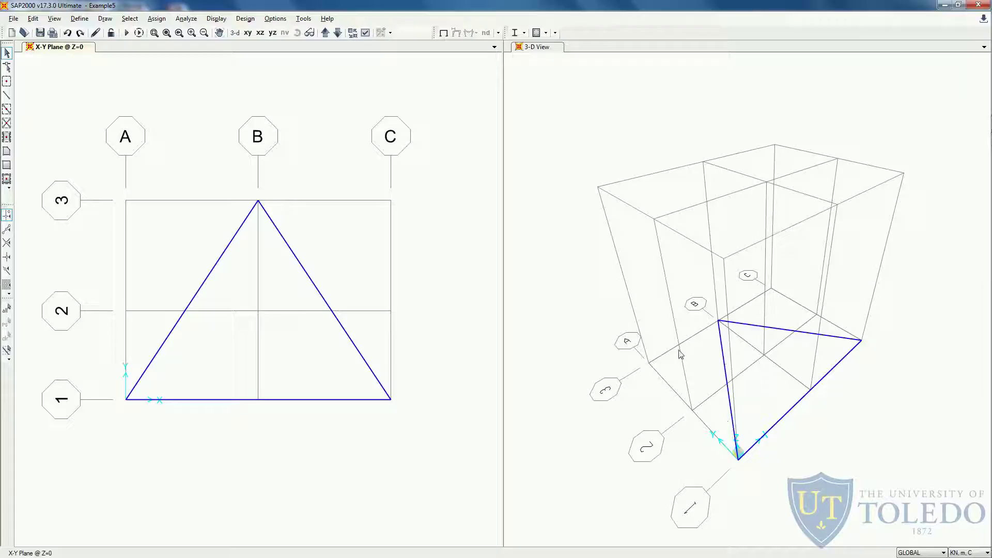
{"action": "key", "text": "alt+Tab"}
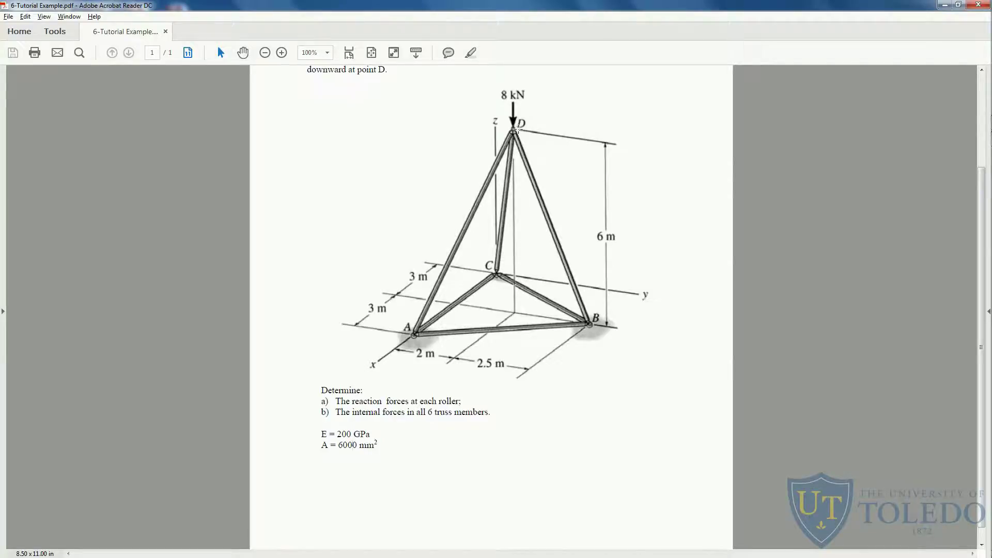
{"action": "key", "text": "alt+Tab"}
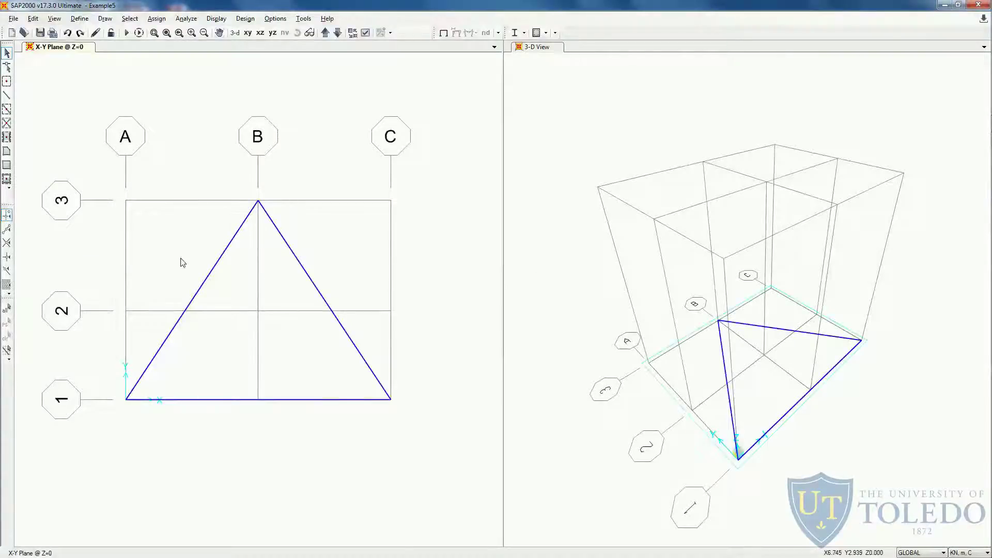
Following the PDF drawing, draw two pinned SectionExample members from A1 at Z=0 up to B2 at Z=6 and down to C1 at Z=0.
{"action": "left_click", "coordinate": [7, 95]}
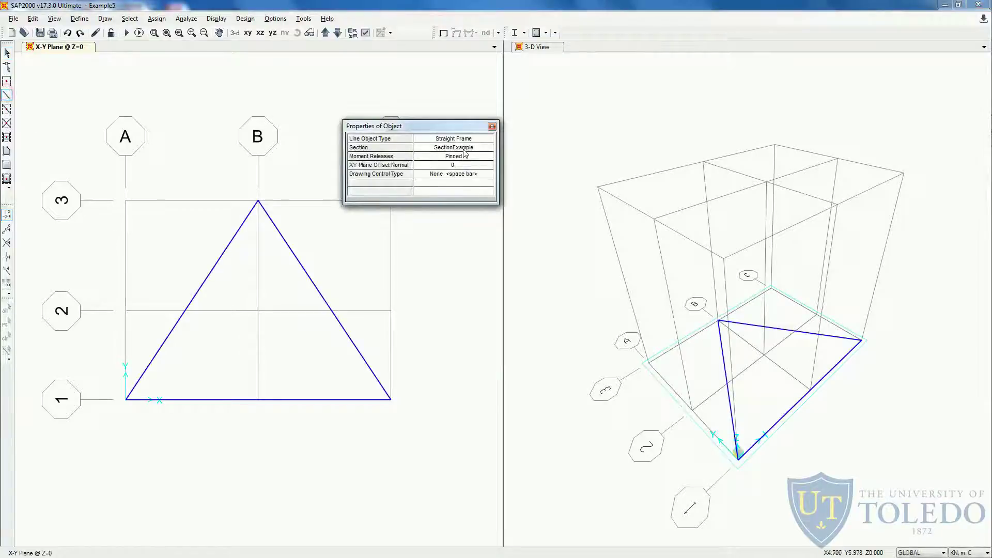
{"action": "left_click_drag", "start_coordinate": [460, 126], "coordinate": [456, 118]}
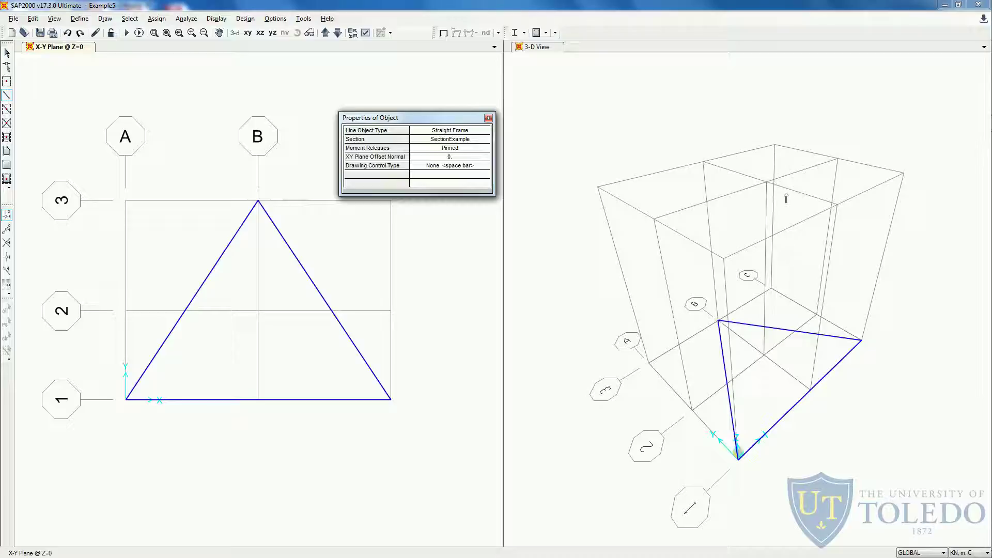
{"action": "key", "text": "alt+Tab"}
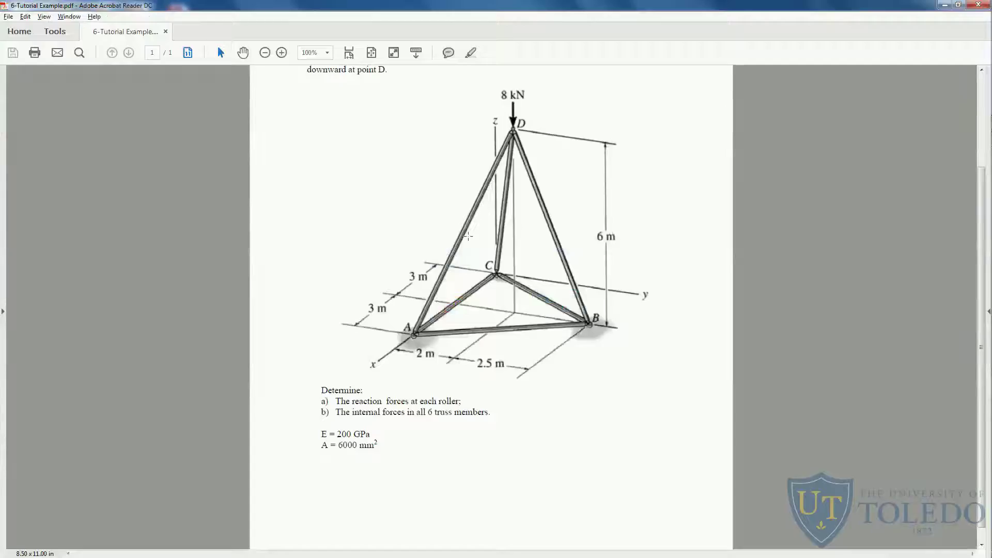
{"action": "key", "text": "alt+Tab"}
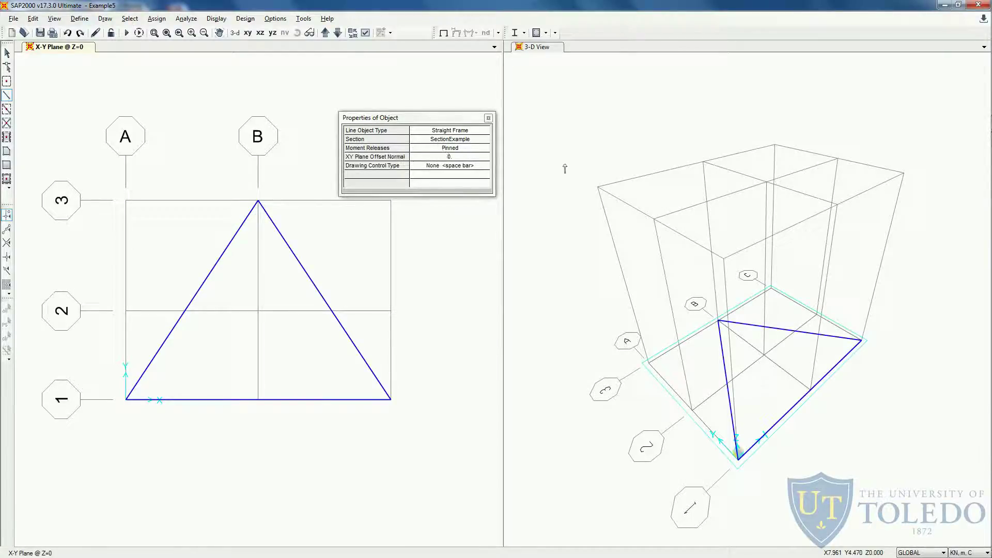
{"action": "left_click", "coordinate": [739, 458]}
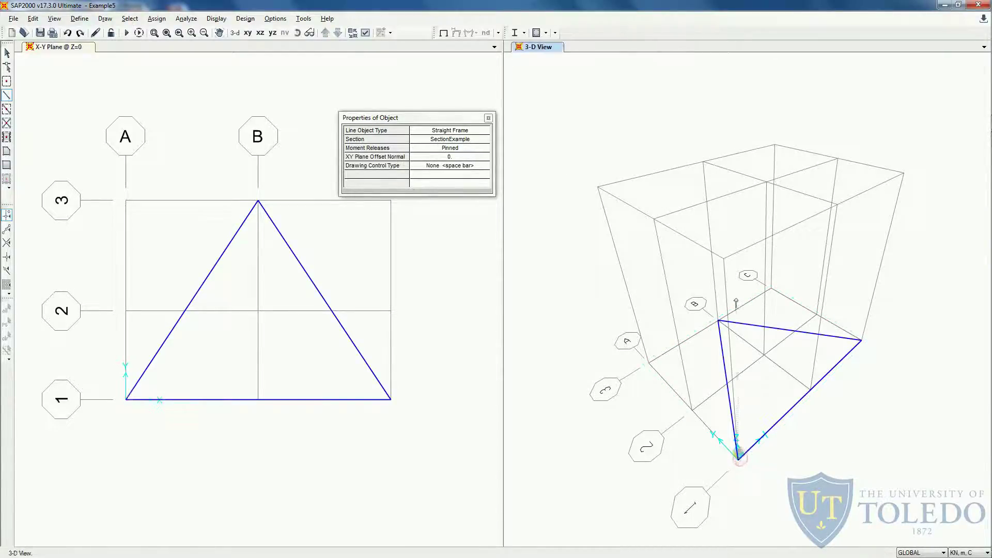
{"action": "left_click", "coordinate": [767, 183]}
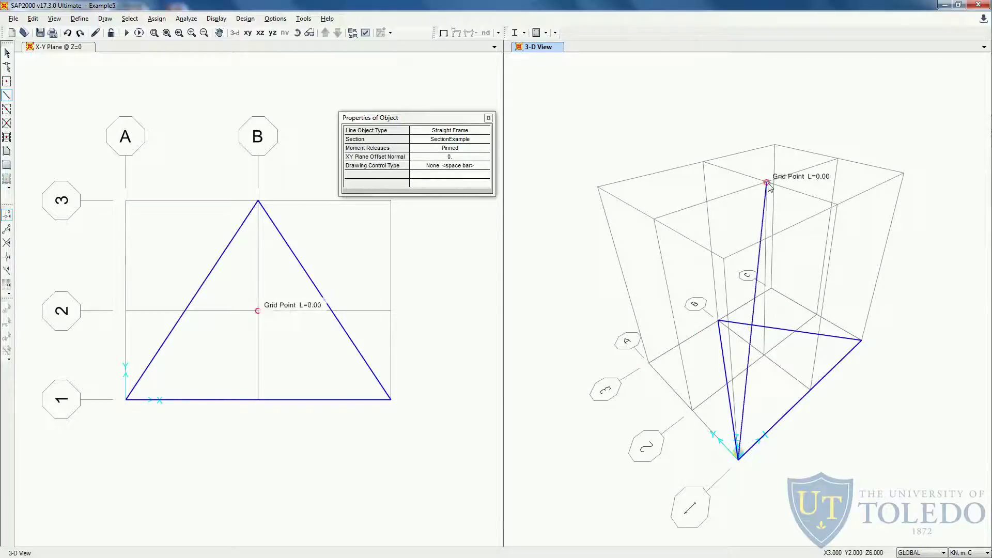
{"action": "left_click", "coordinate": [862, 341]}
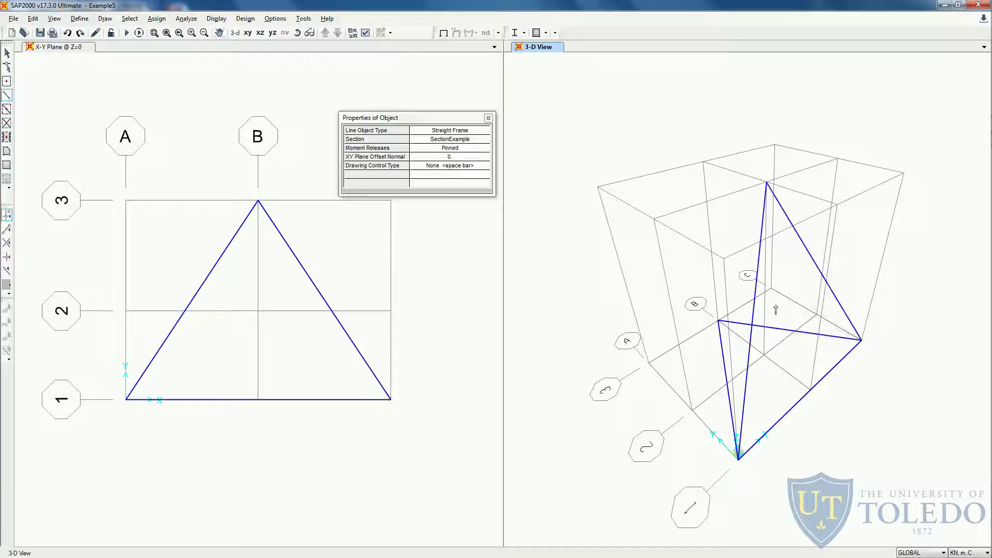
{"action": "key", "text": "Escape"}
Draw the third inclined member from grid point B3 at Z=0 to the apex at B2, Z=6, and end frame drawing.
{"action": "left_click", "coordinate": [7, 95]}
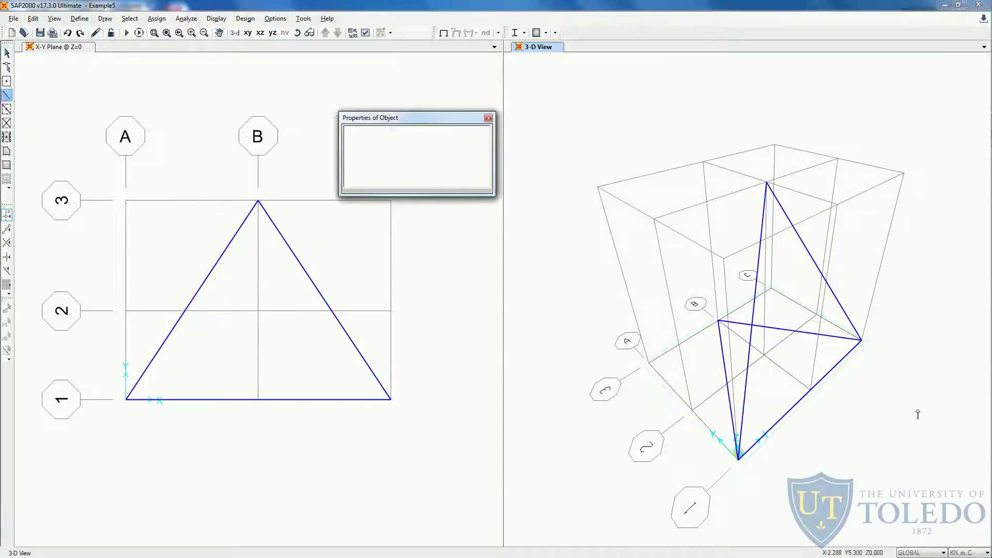
{"action": "left_click", "coordinate": [717, 322]}
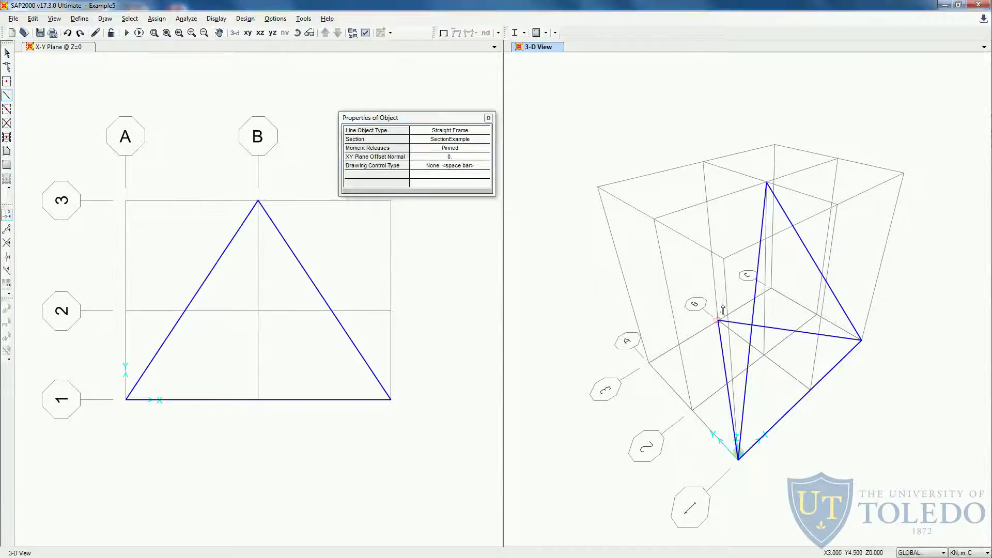
{"action": "left_click", "coordinate": [767, 181]}
{"action": "key", "text": "Escape"}
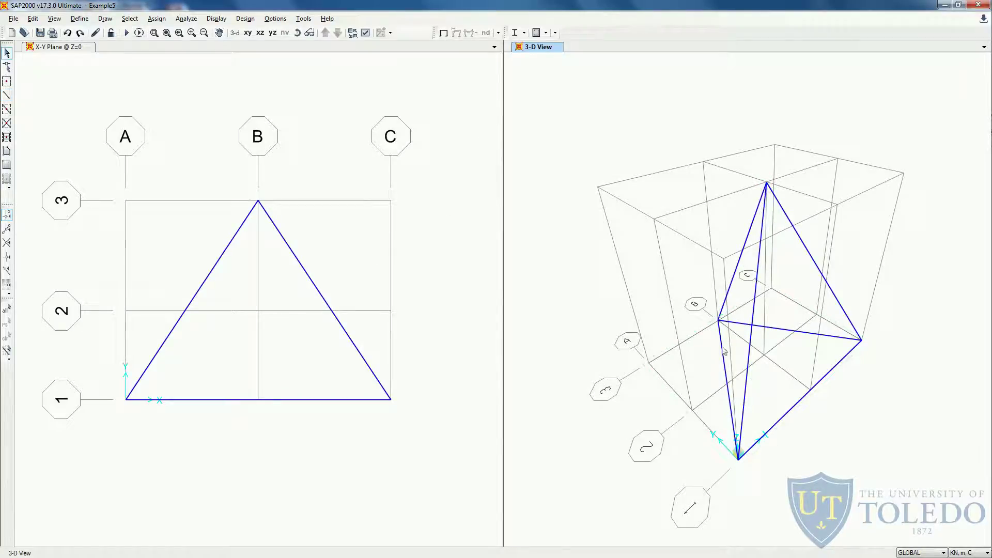
After comparing with the PDF, select all six frame members and release Moment 33 (Major) at both start and end.
{"action": "key", "text": "alt+Tab"}
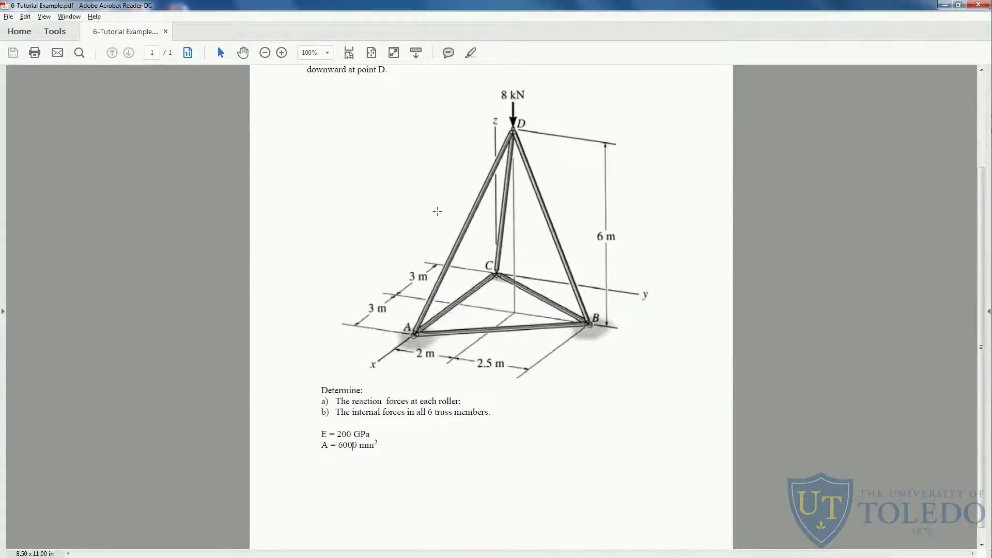
{"action": "key", "text": "alt+Tab"}
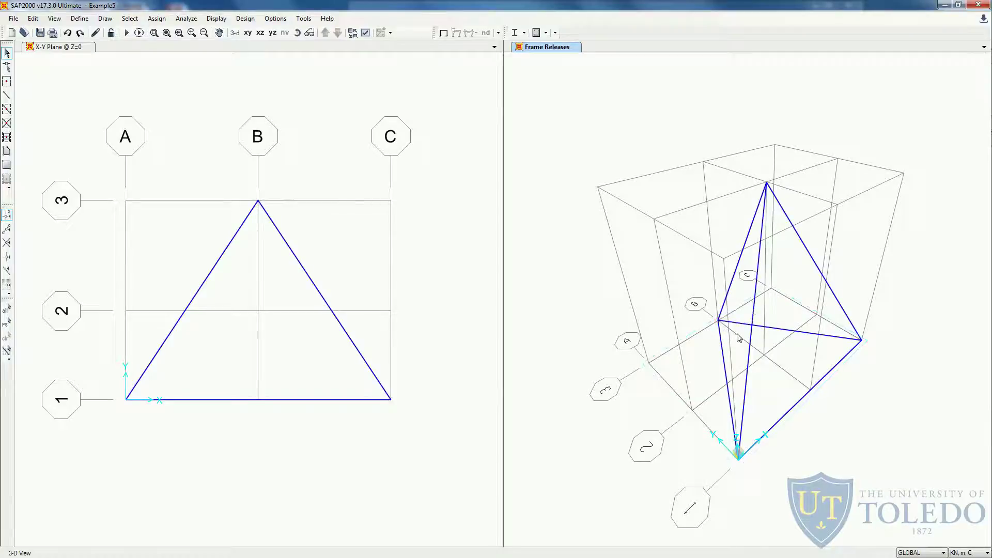
{"action": "left_click_drag", "start_coordinate": [611, 123], "coordinate": [888, 471]}
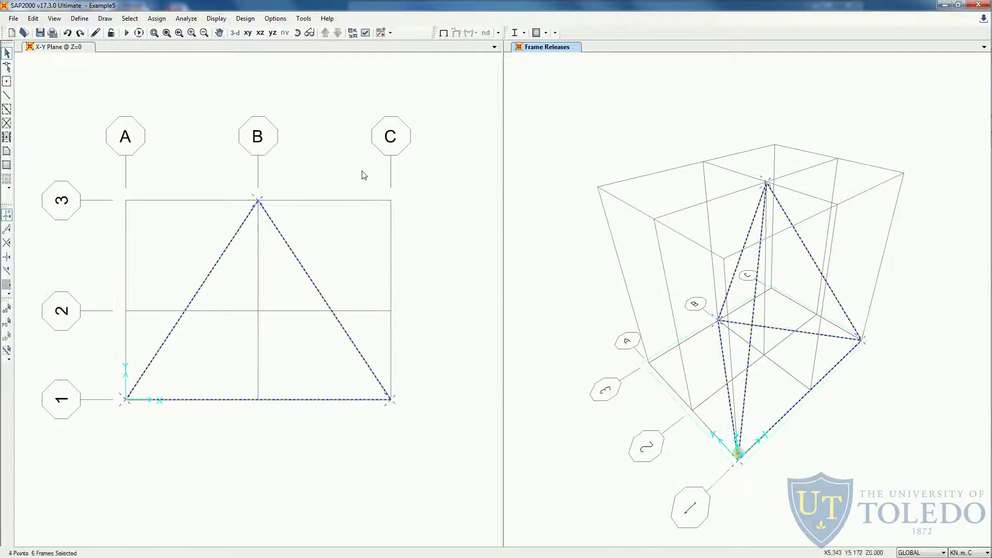
{"action": "left_click", "coordinate": [184, 19]}
{"action": "mouse_move", "coordinate": [157, 19]}
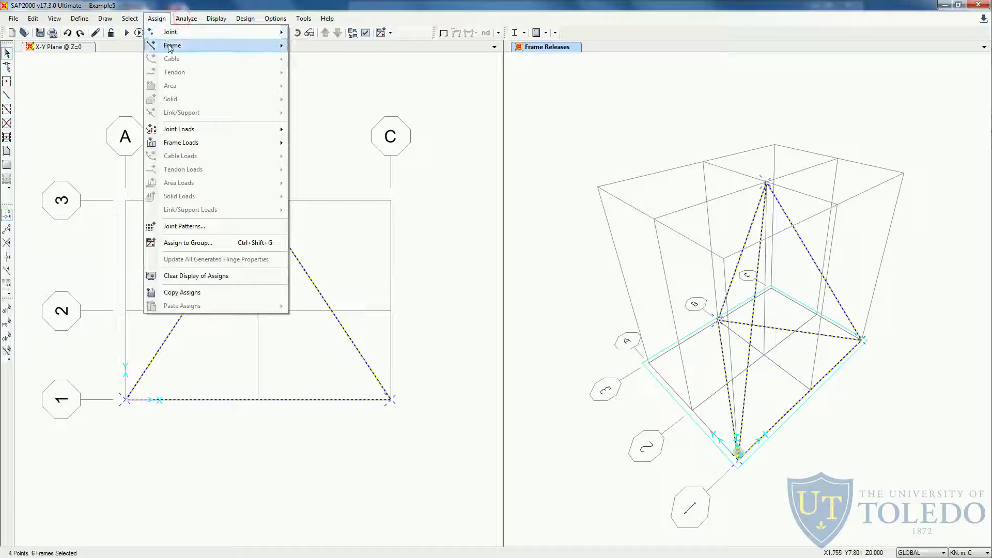
{"action": "mouse_move", "coordinate": [174, 47]}
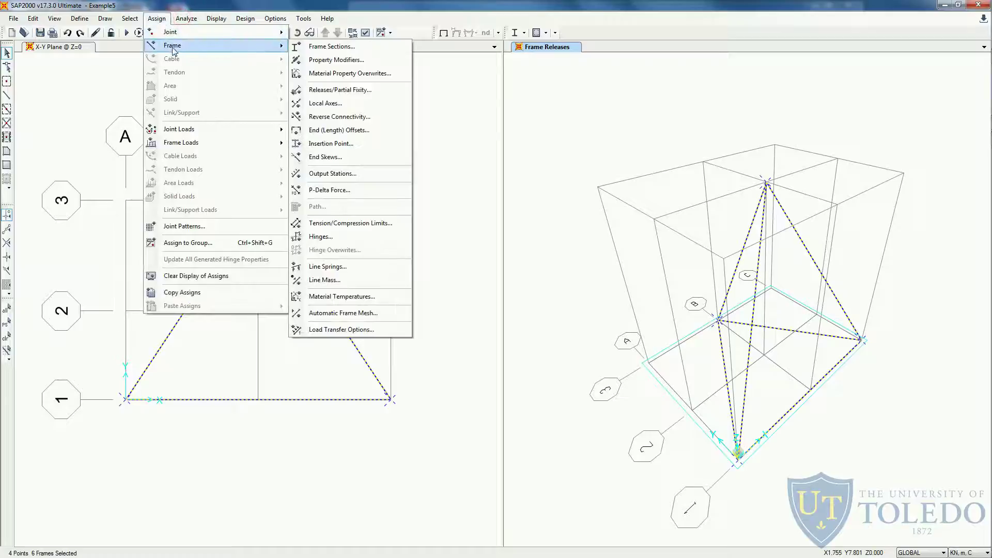
{"action": "left_click", "coordinate": [341, 90]}
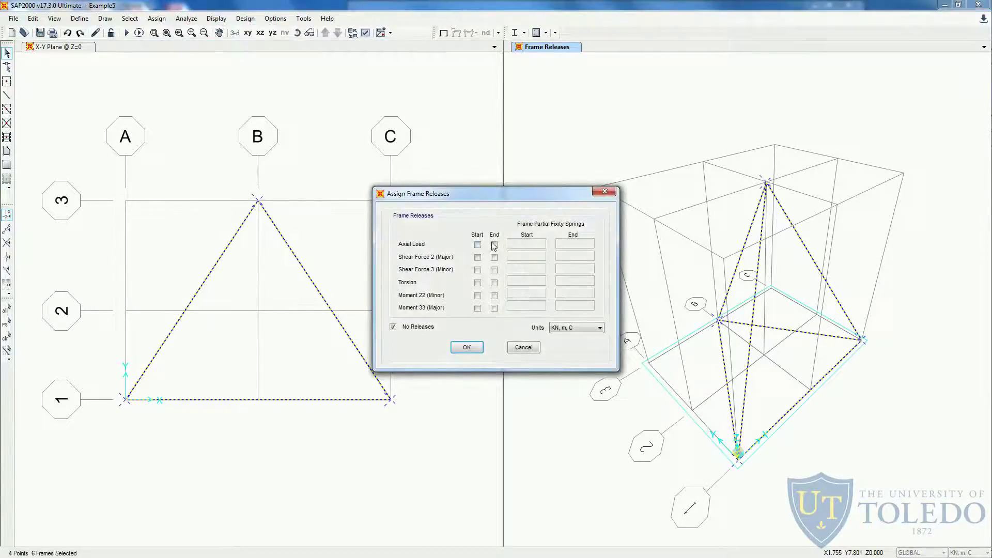
{"action": "left_click_drag", "start_coordinate": [492, 197], "coordinate": [471, 149]}
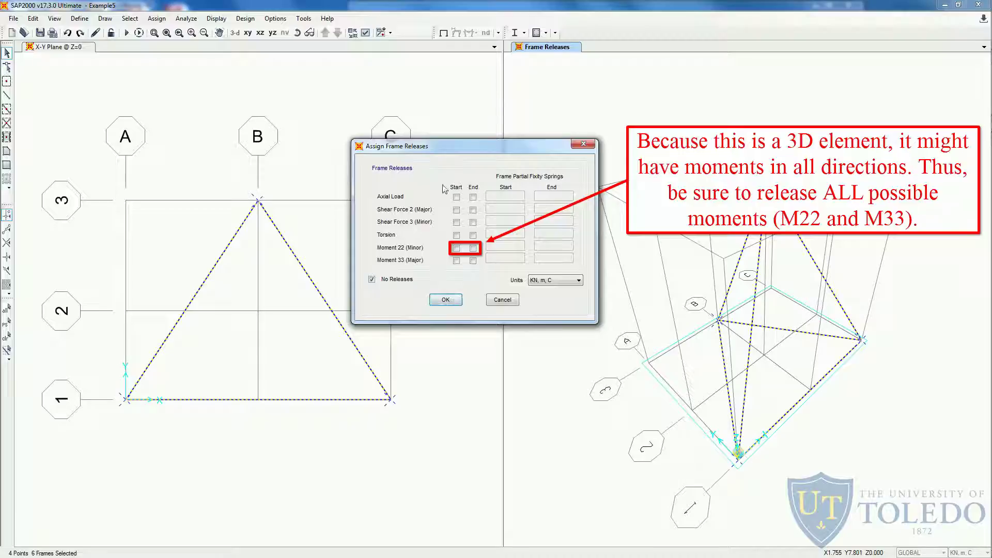
{"action": "left_click", "coordinate": [456, 260]}
{"action": "left_click", "coordinate": [473, 260]}
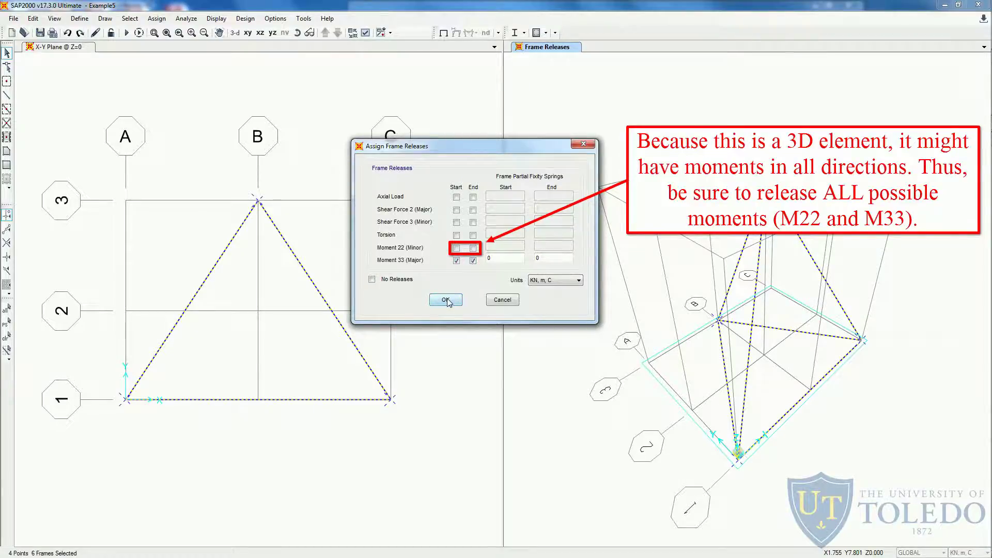
{"action": "left_click", "coordinate": [446, 300]}
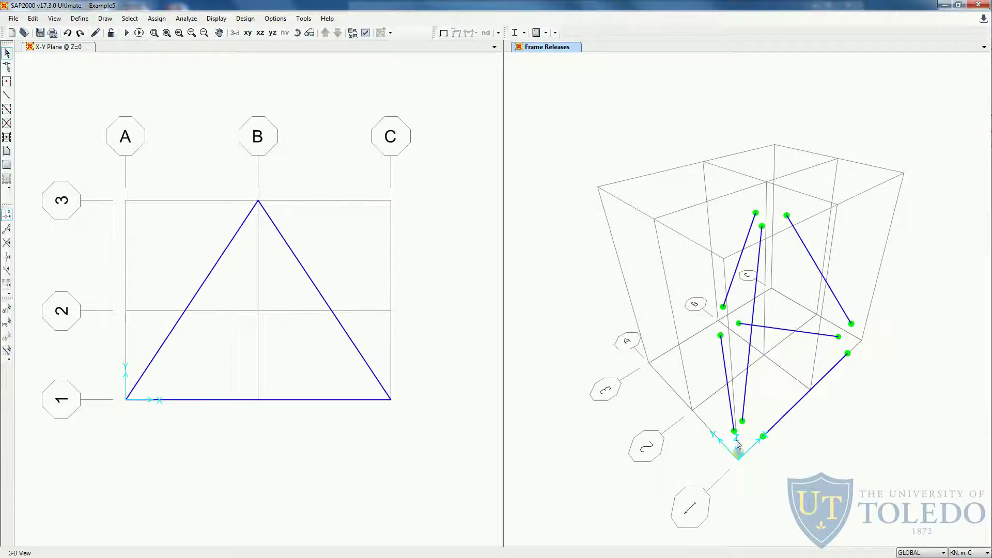
After reading the support conditions in the PDF, assign roller restraints to the three base joints at Z=0, restraining only Translation 3.
{"action": "key", "text": "alt+Tab"}
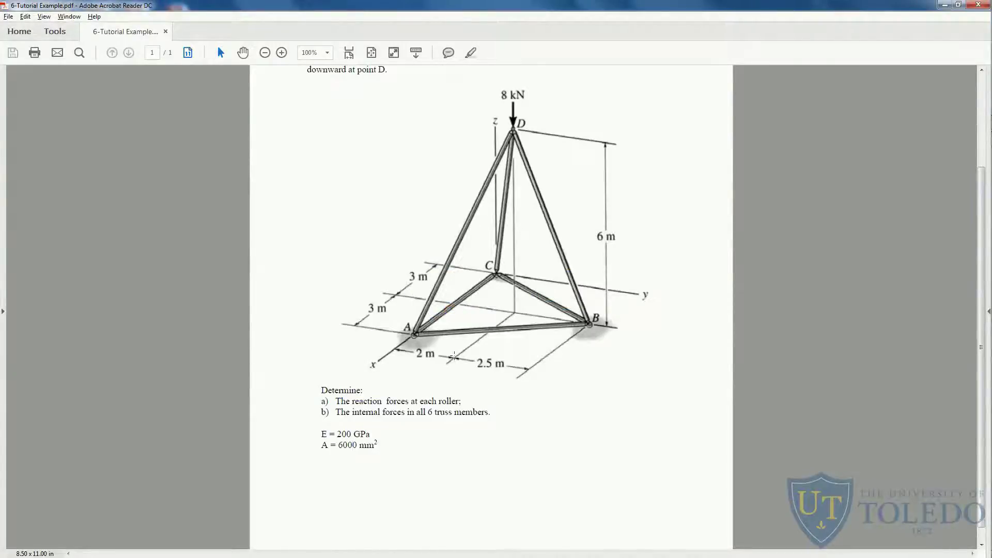
{"action": "scroll", "coordinate": [465, 248], "scroll_direction": "up", "scroll_amount": 2}
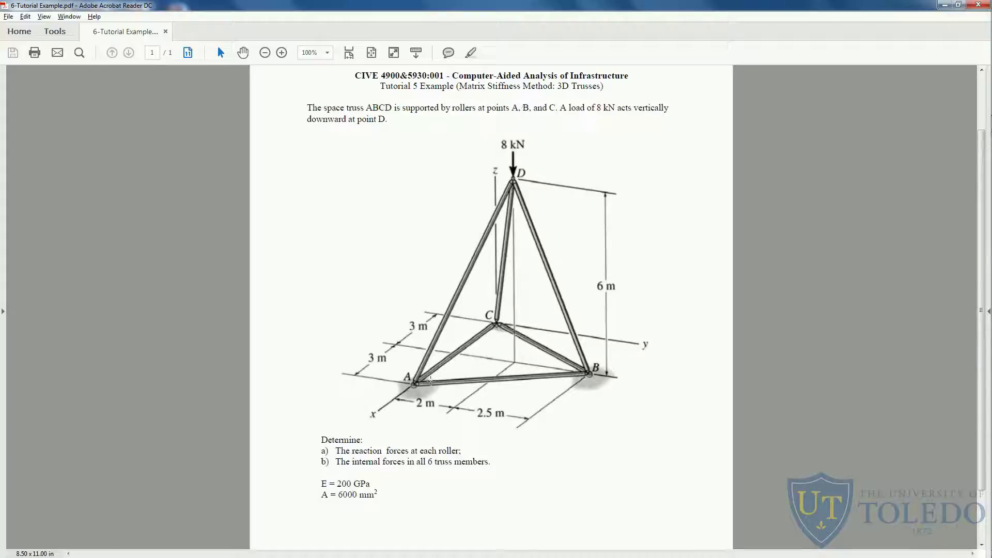
{"action": "key", "text": "alt+Tab"}
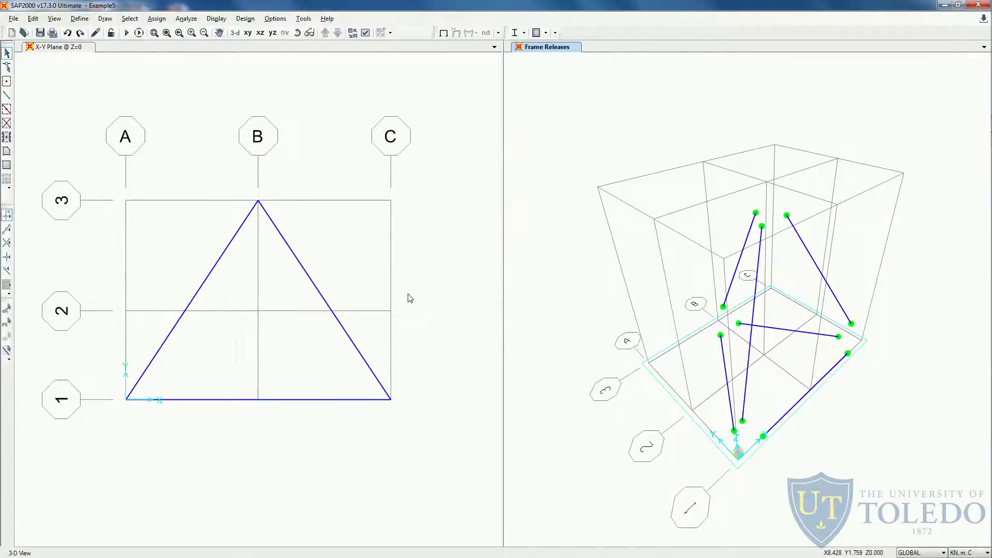
{"action": "left_click", "coordinate": [48, 49]}
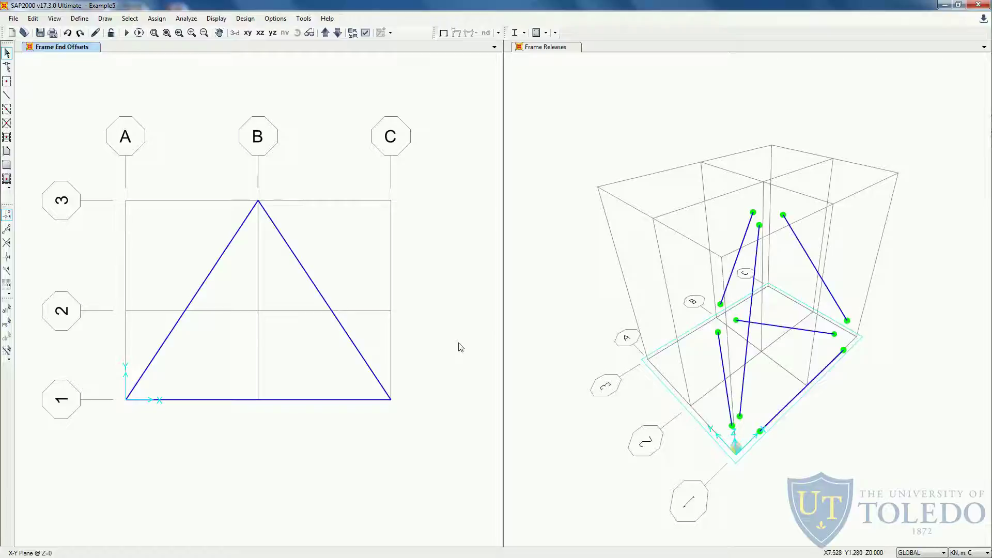
{"action": "left_click_drag", "start_coordinate": [97, 182], "coordinate": [407, 433]}
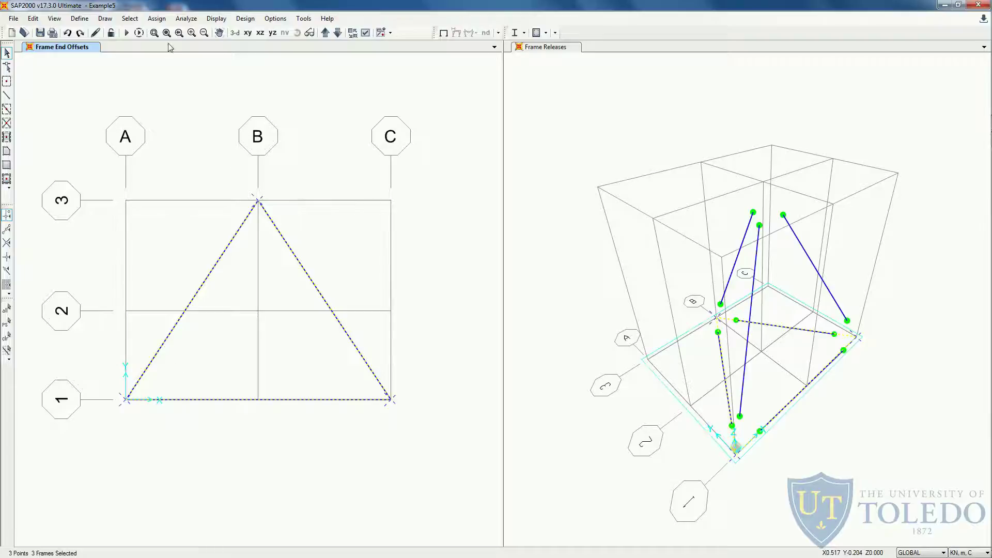
{"action": "left_click", "coordinate": [157, 19]}
{"action": "mouse_move", "coordinate": [183, 33]}
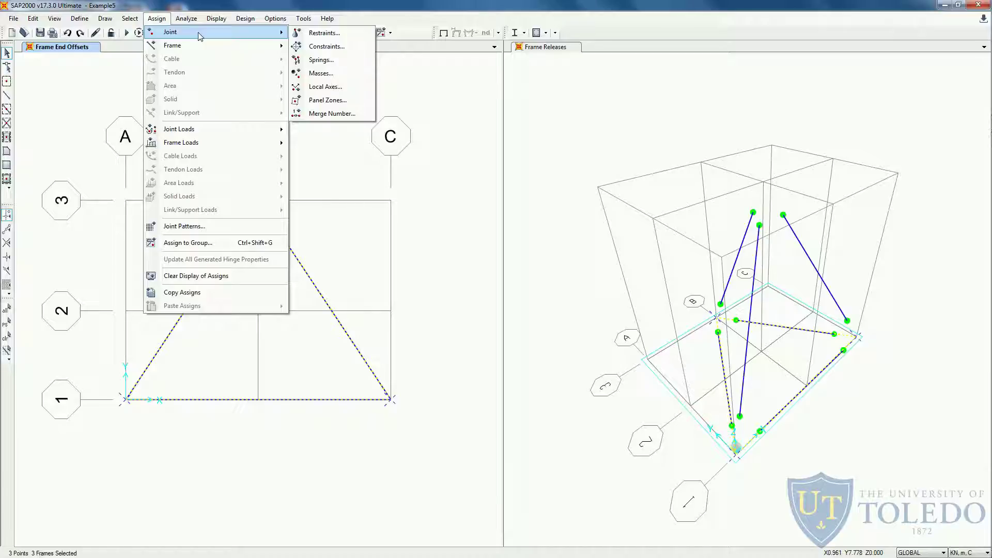
{"action": "left_click", "coordinate": [320, 33]}
{"action": "left_click_drag", "start_coordinate": [478, 220], "coordinate": [476, 196]}
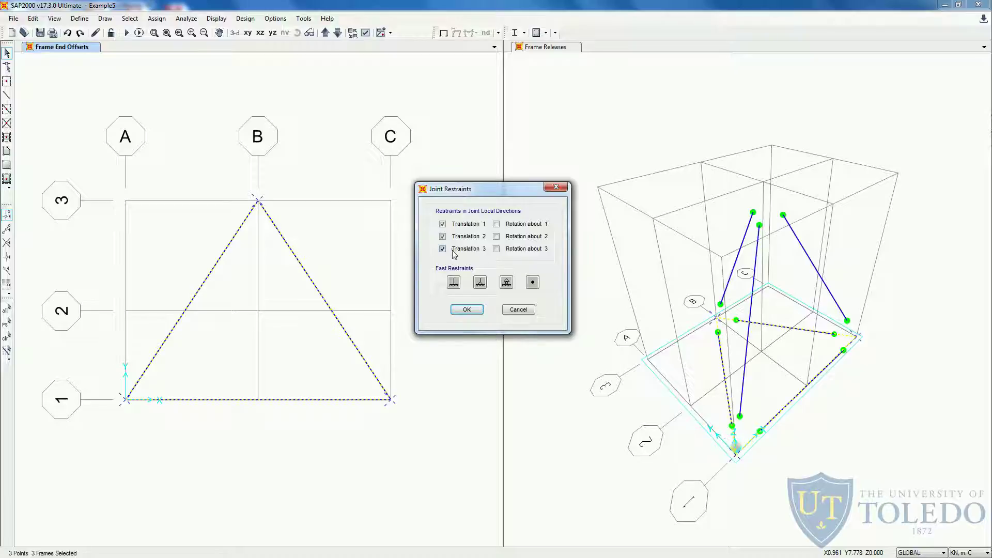
{"action": "left_click", "coordinate": [464, 224]}
{"action": "left_click", "coordinate": [465, 237]}
{"action": "left_click", "coordinate": [467, 309]}
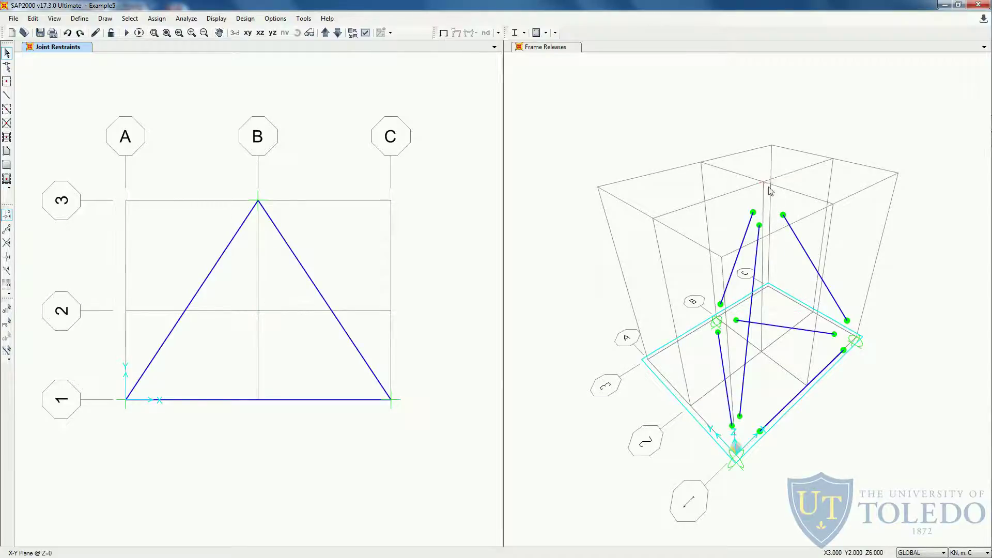
Add a load pattern named LIVE of type LIVE with self-weight multiplier 0, and save the load pattern definitions.
{"action": "left_click", "coordinate": [80, 18]}
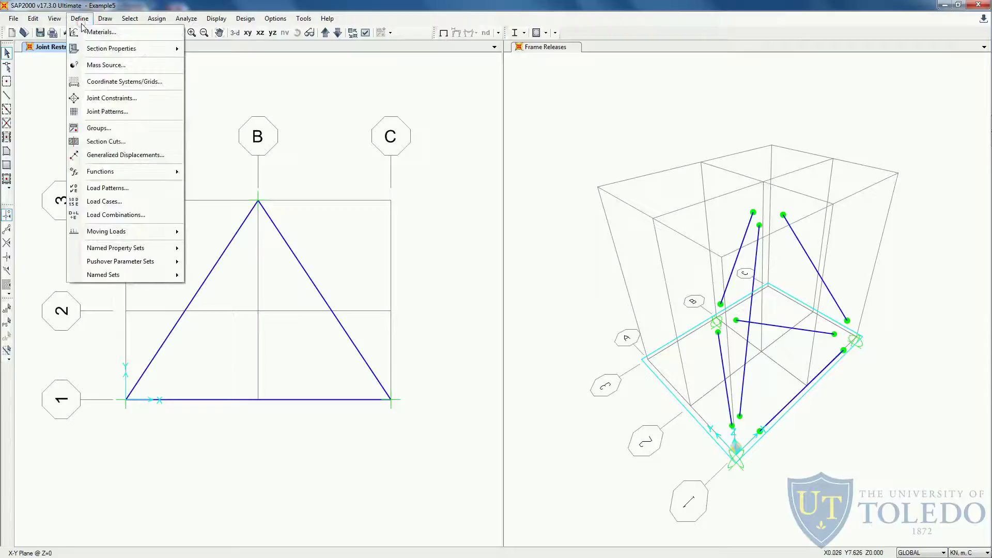
{"action": "left_click", "coordinate": [109, 190]}
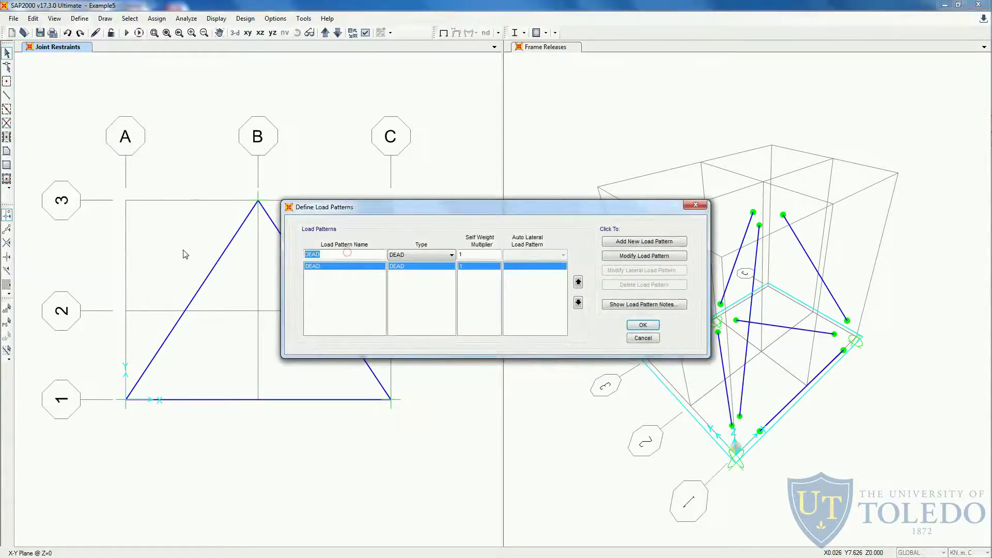
{"action": "type", "text": "LIVE"}
{"action": "left_click", "coordinate": [408, 255]}
{"action": "left_click", "coordinate": [410, 274]}
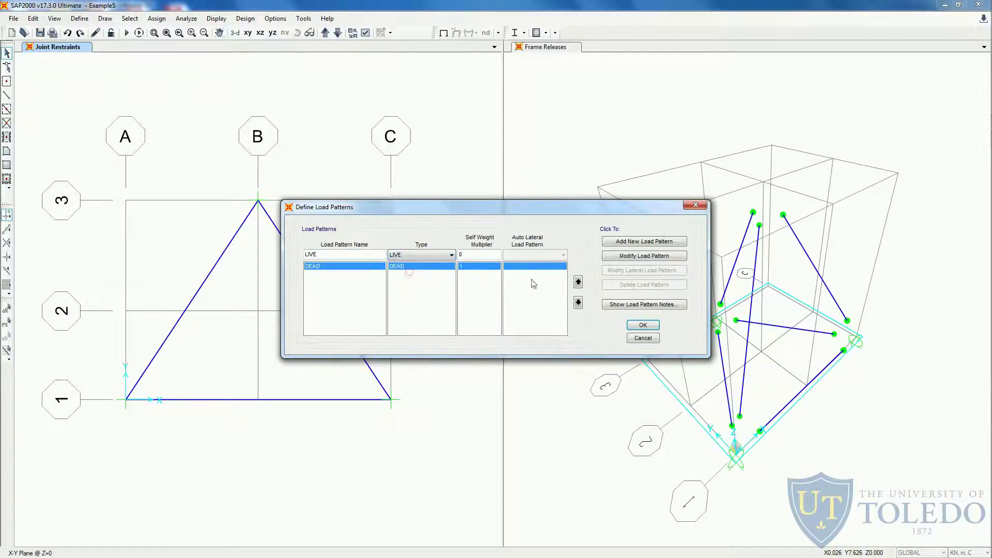
{"action": "left_click", "coordinate": [624, 242]}
{"action": "left_click", "coordinate": [643, 325]}
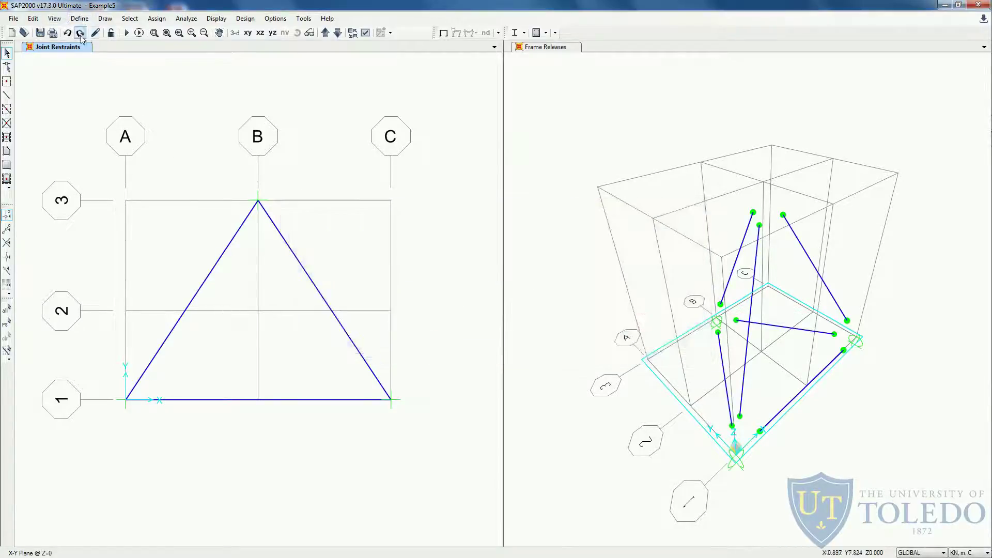
{"action": "left_click", "coordinate": [156, 18]}
{"action": "left_click", "coordinate": [157, 18]}
{"action": "double_click", "coordinate": [764, 183]}
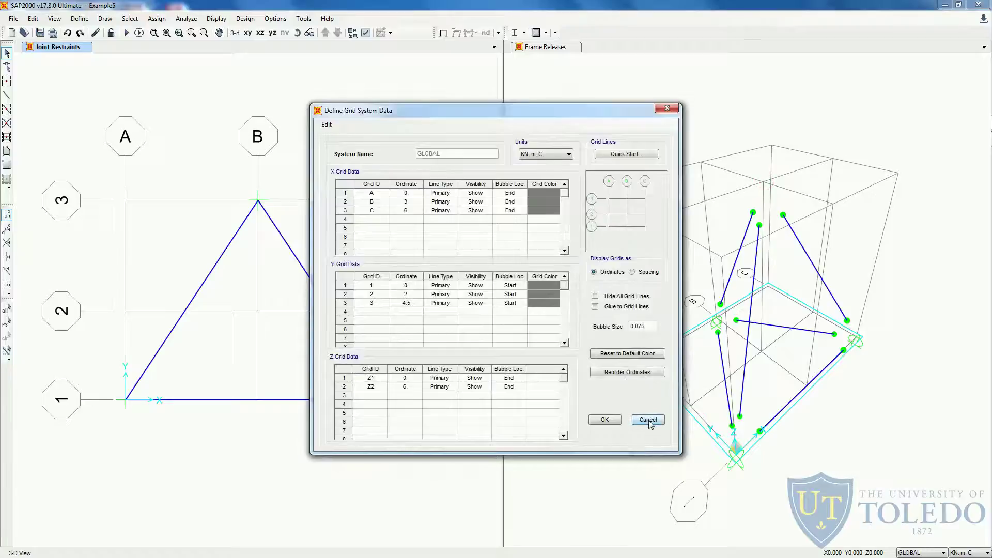
{"action": "left_click", "coordinate": [648, 420]}
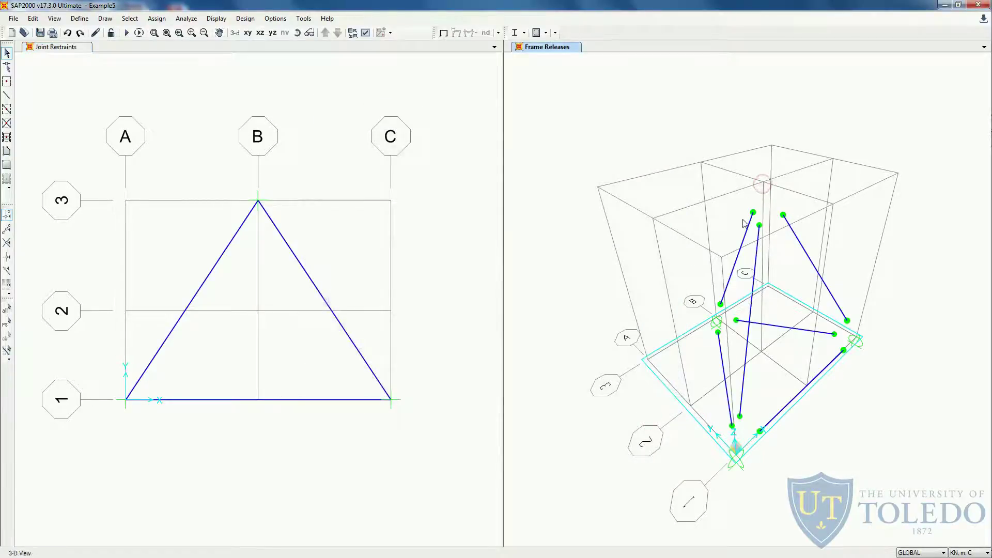
Assign a joint force of -8 kN in global Z to the apex joint under the LIVE load pattern, checking the load in the PDF.
{"action": "left_click", "coordinate": [758, 180]}
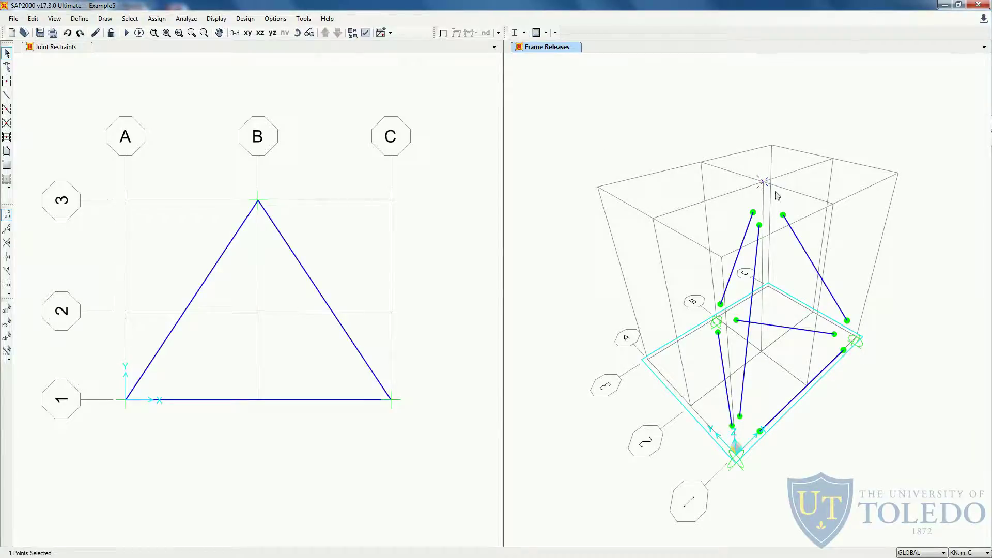
{"action": "left_click", "coordinate": [168, 19]}
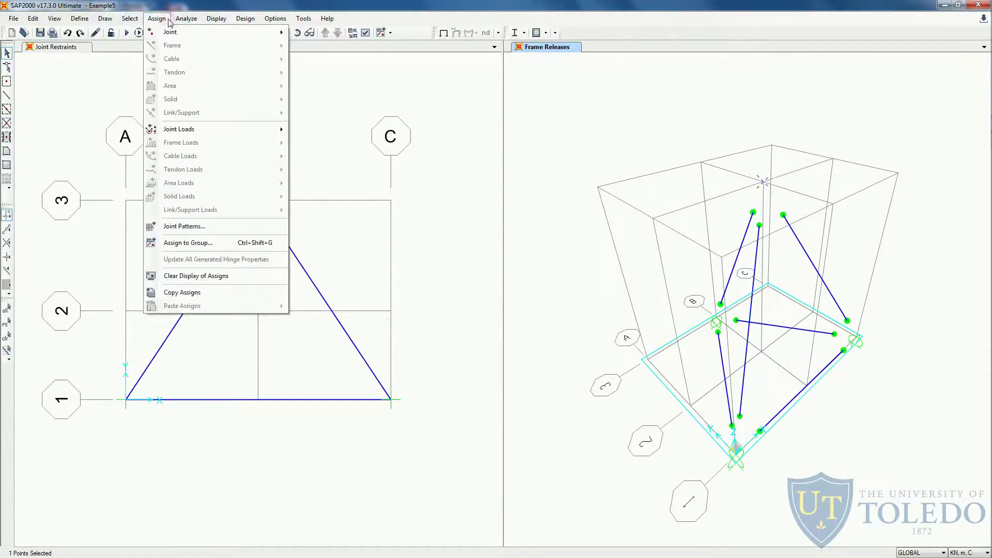
{"action": "mouse_move", "coordinate": [197, 129]}
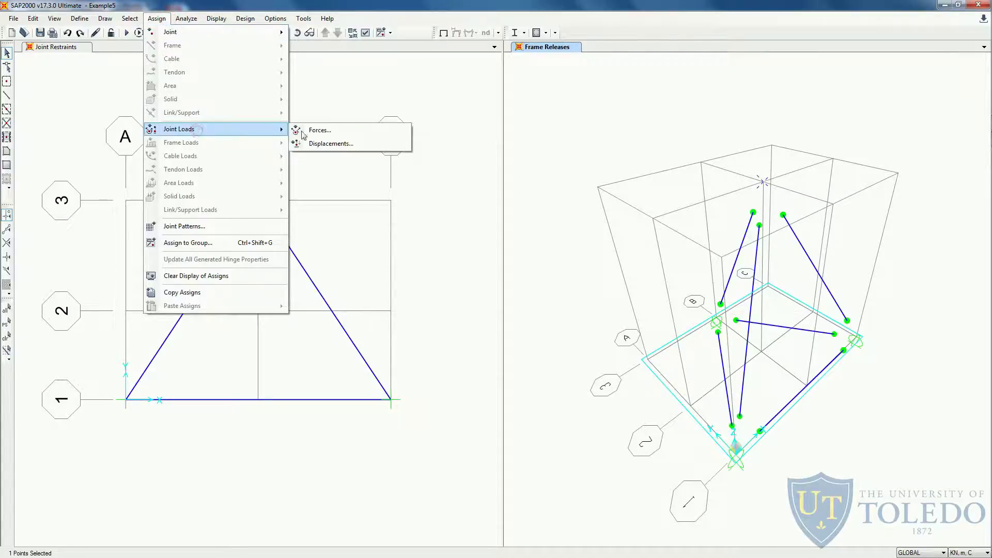
{"action": "left_click", "coordinate": [331, 130]}
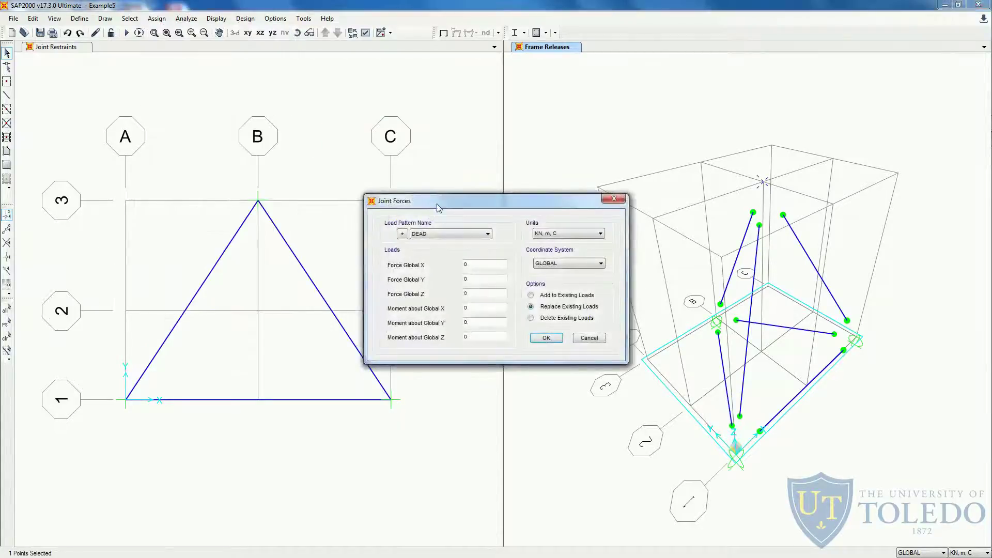
{"action": "left_click_drag", "start_coordinate": [438, 208], "coordinate": [306, 119]}
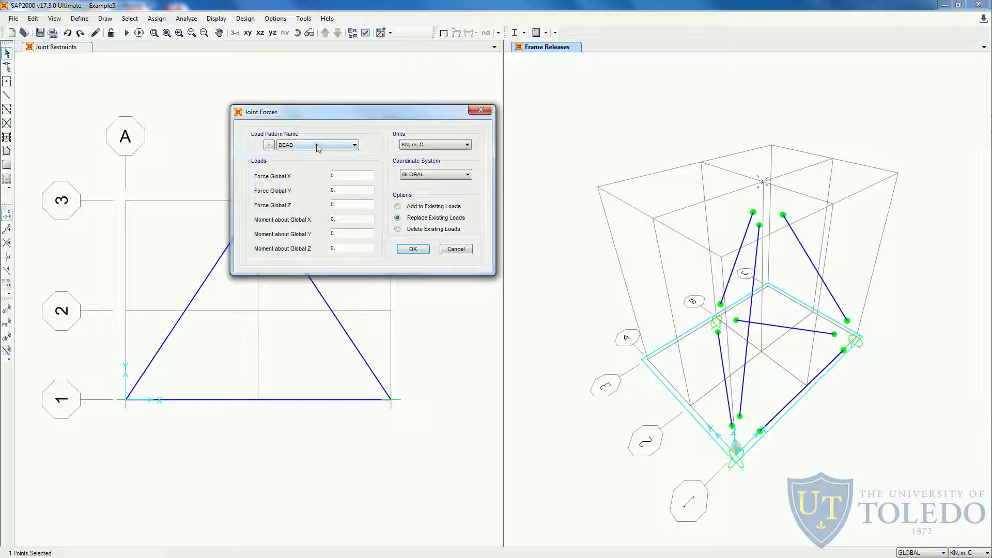
{"action": "left_click", "coordinate": [350, 146]}
{"action": "left_click", "coordinate": [332, 160]}
{"action": "double_click", "coordinate": [336, 204]}
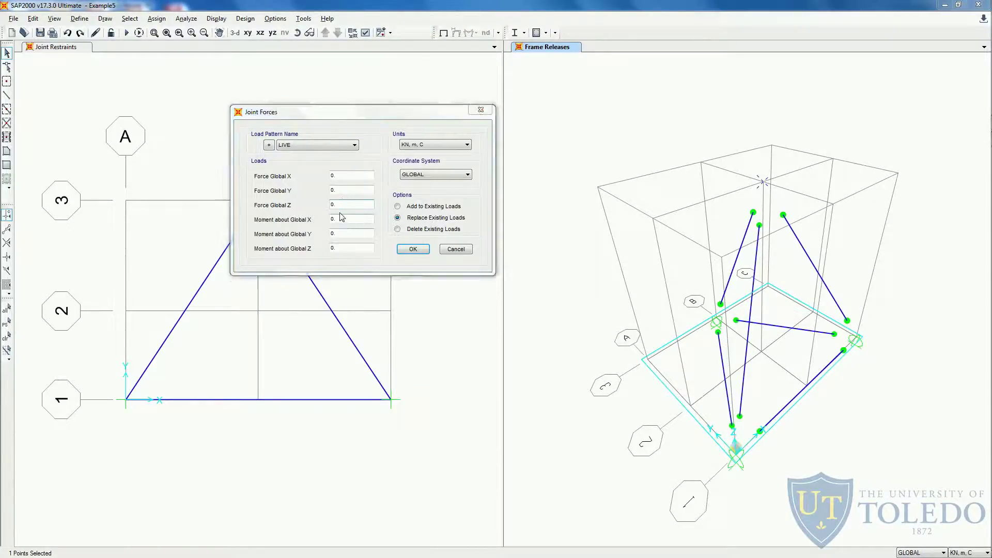
{"action": "key", "text": "alt+Tab"}
{"action": "key", "text": "alt+Tab"}
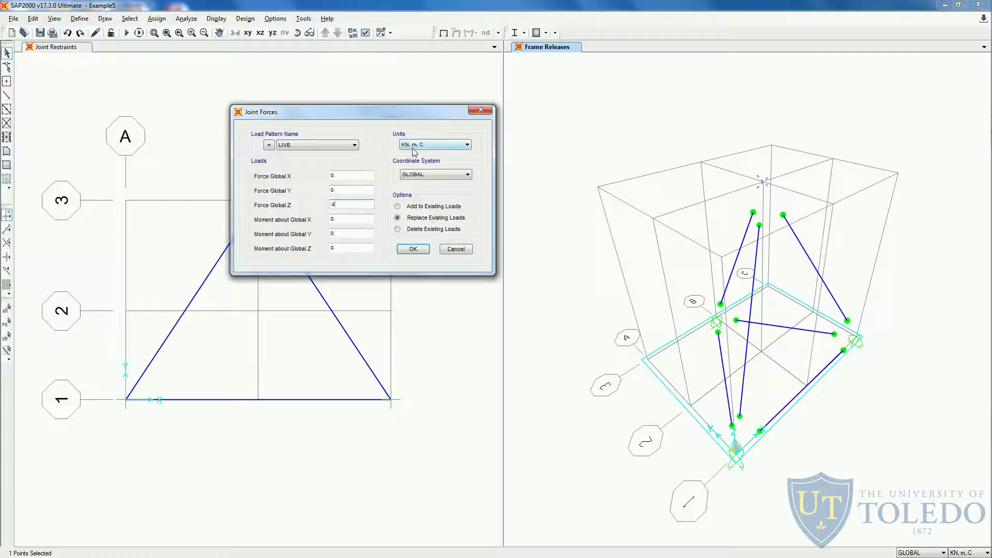
{"action": "left_click", "coordinate": [419, 251]}
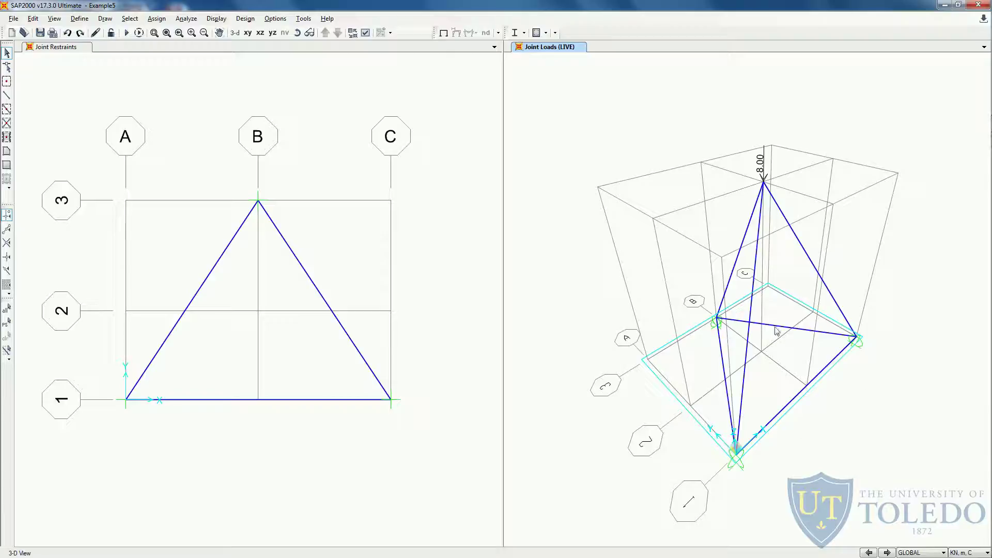
Set the analysis options to the Space Truss degrees of freedom.
{"action": "left_click", "coordinate": [41, 47]}
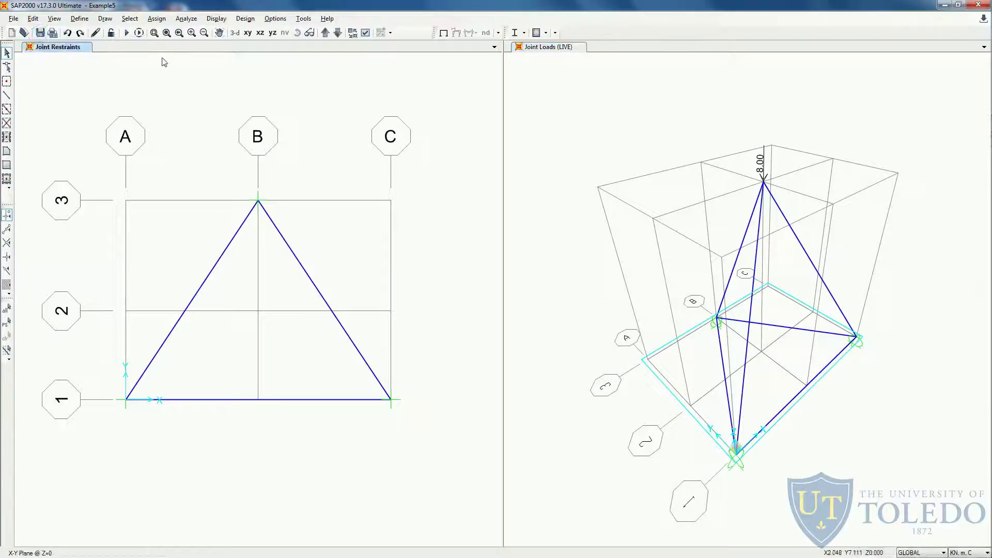
{"action": "left_click", "coordinate": [188, 19]}
{"action": "left_click", "coordinate": [197, 32]}
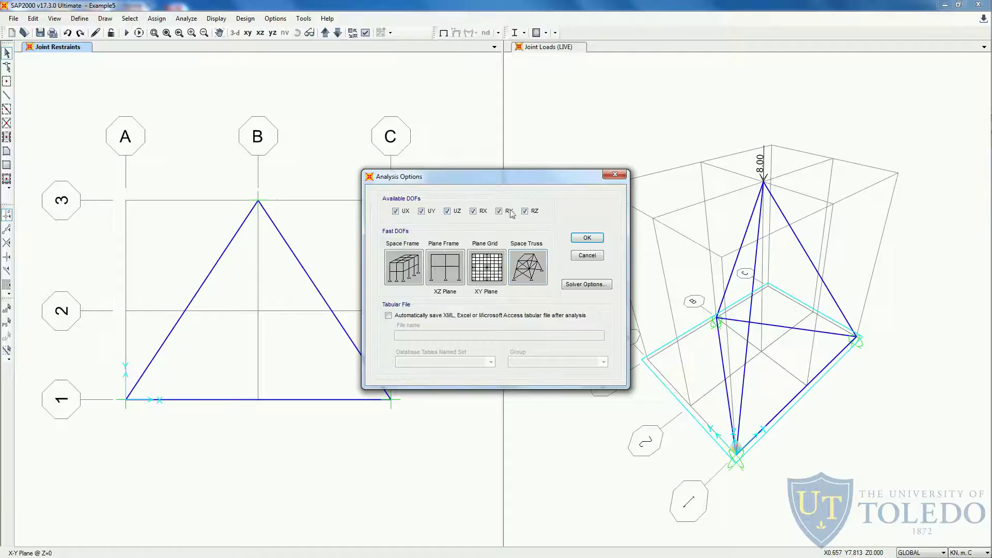
{"action": "left_click", "coordinate": [523, 278]}
{"action": "left_click", "coordinate": [583, 239]}
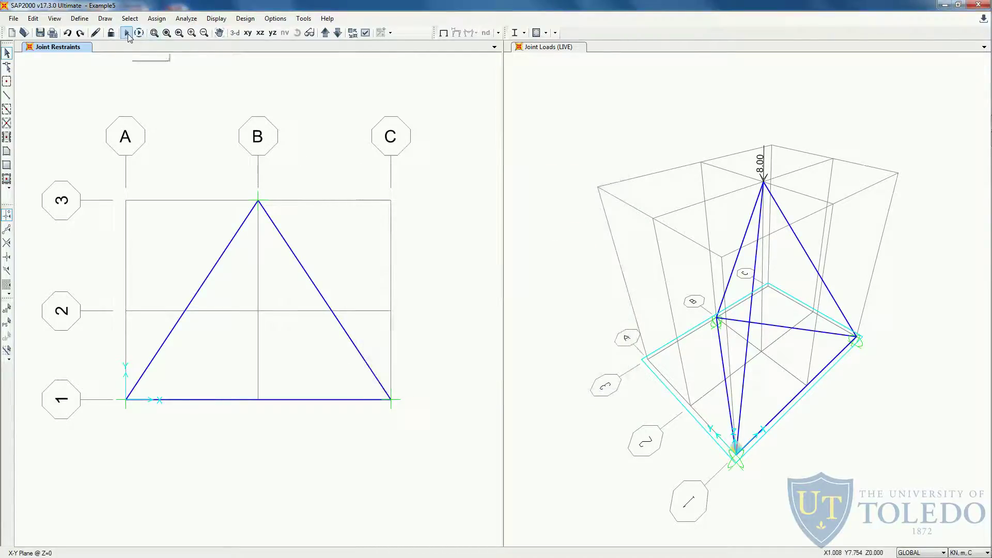
Set the MODAL and DEAD load cases to Do Not Run and run the analysis for LIVE only.
{"action": "left_click", "coordinate": [127, 33]}
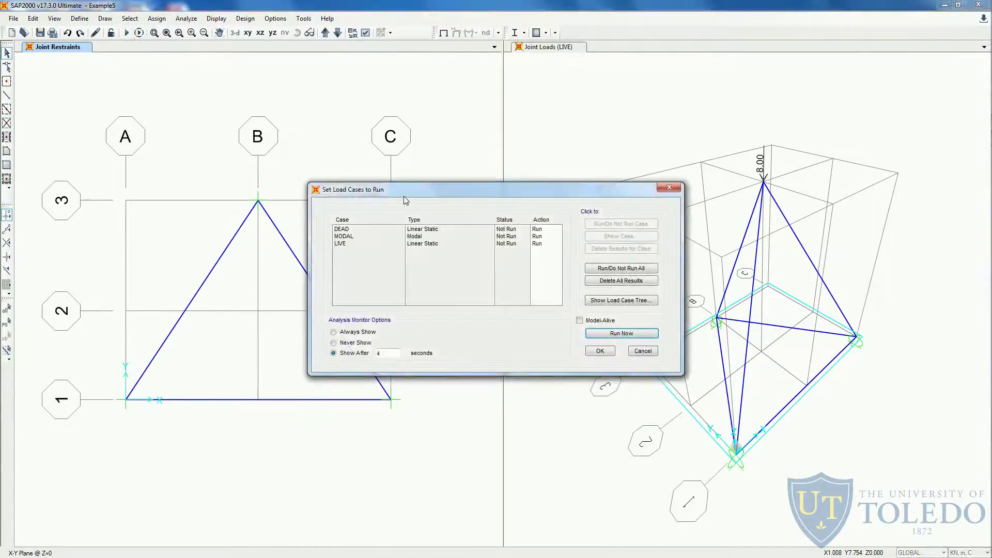
{"action": "left_click", "coordinate": [413, 236]}
{"action": "left_click", "coordinate": [620, 224]}
{"action": "left_click", "coordinate": [385, 230]}
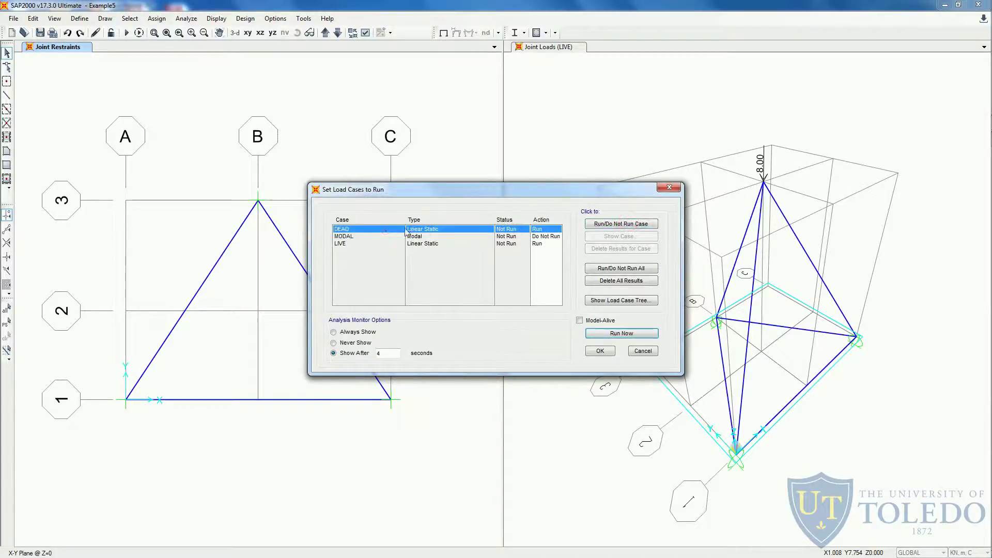
{"action": "left_click", "coordinate": [599, 226]}
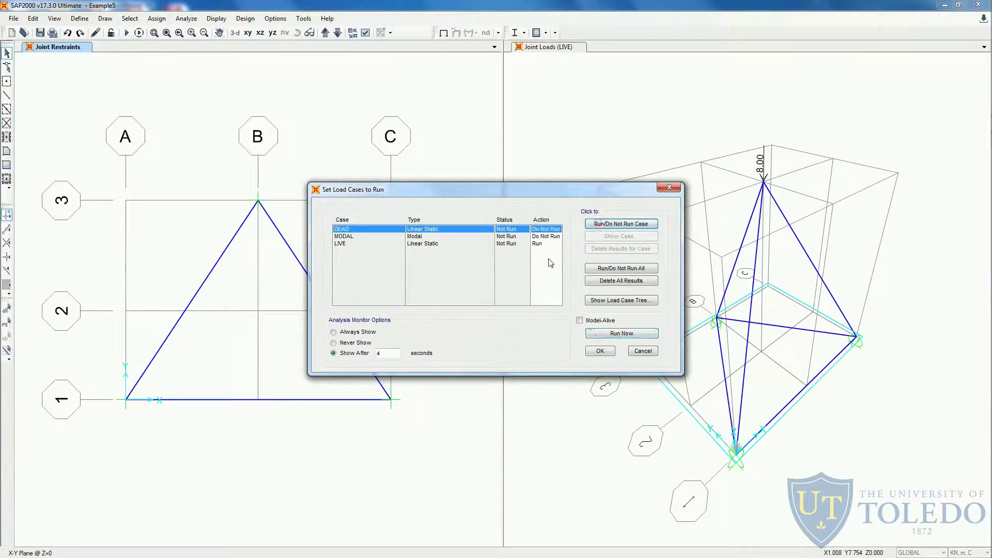
{"action": "left_click", "coordinate": [614, 335]}
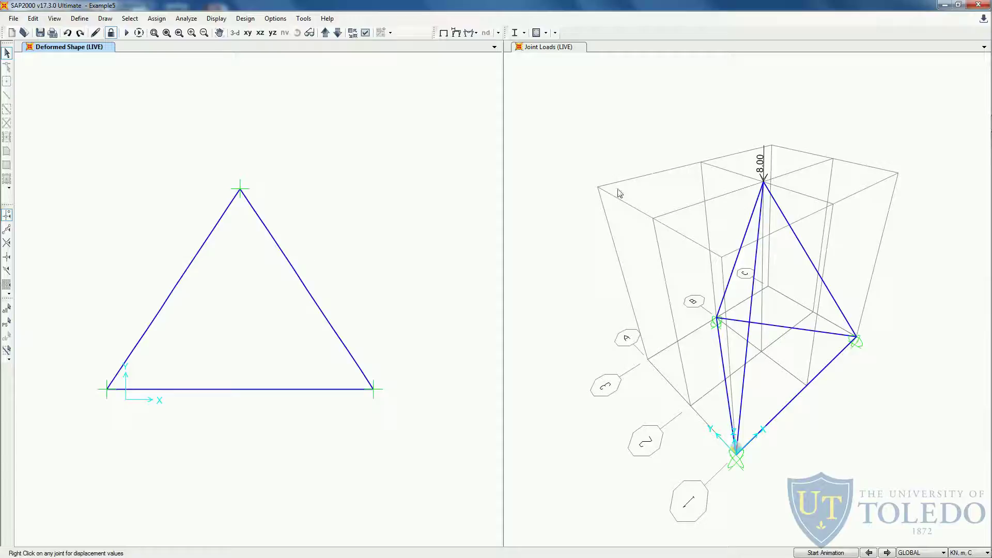
Display the LIVE deformed shape in the 3-D view with the Wire Shadow of the undeformed truss turned on.
{"action": "left_click", "coordinate": [542, 50]}
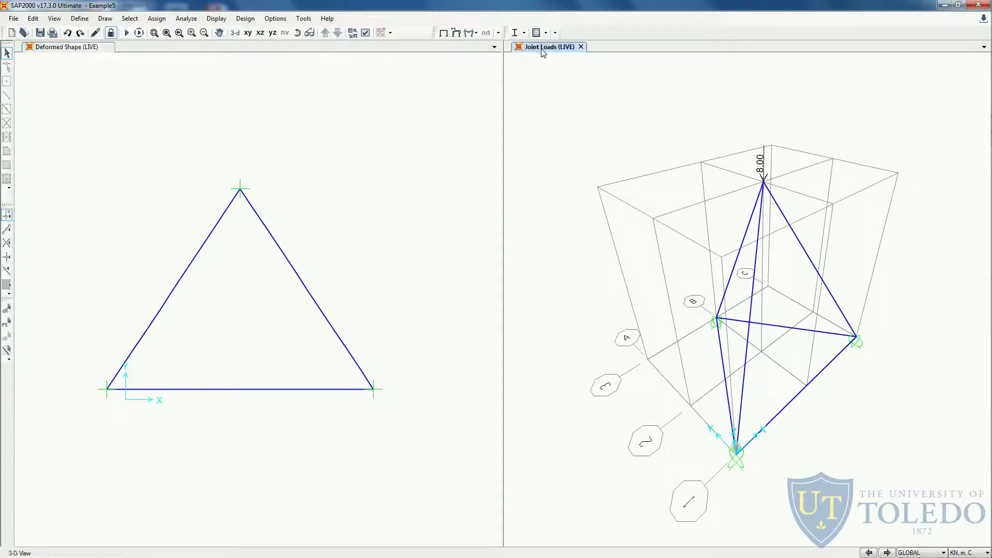
{"action": "left_click", "coordinate": [457, 33]}
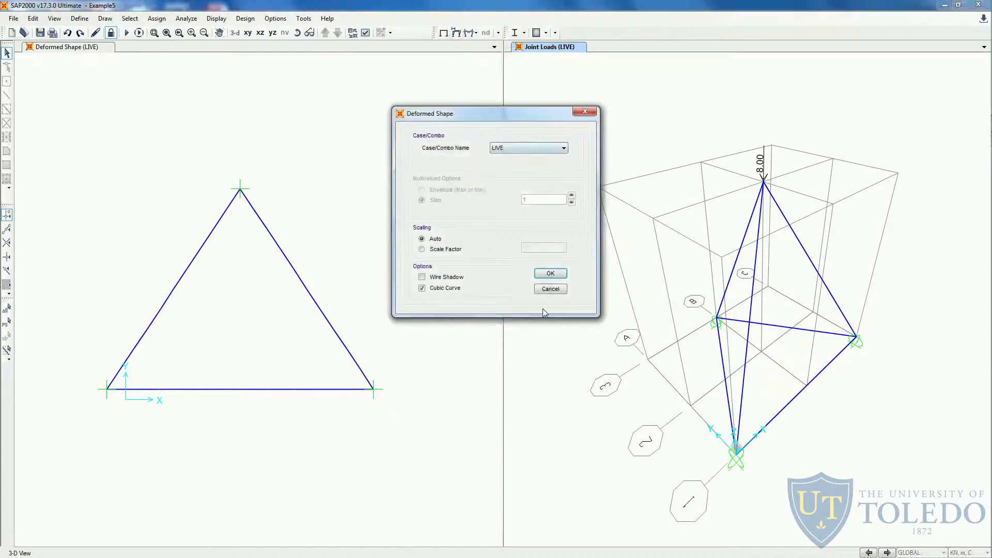
{"action": "left_click", "coordinate": [550, 275]}
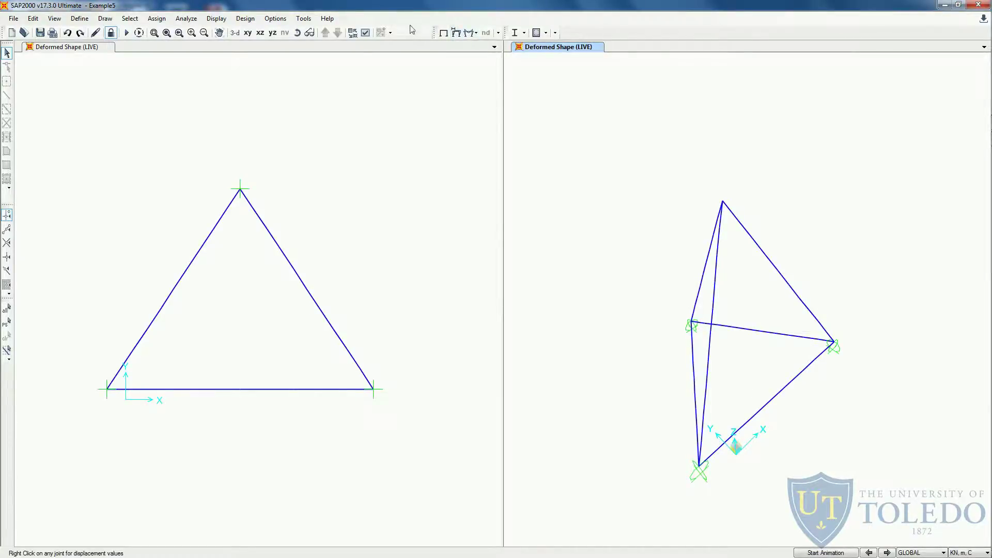
{"action": "left_click", "coordinate": [456, 32]}
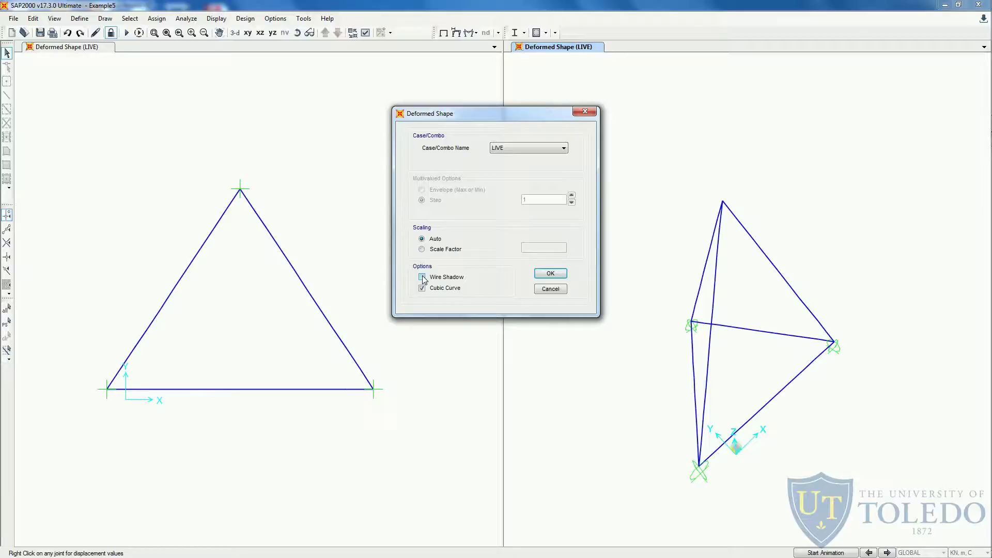
{"action": "left_click", "coordinate": [423, 277]}
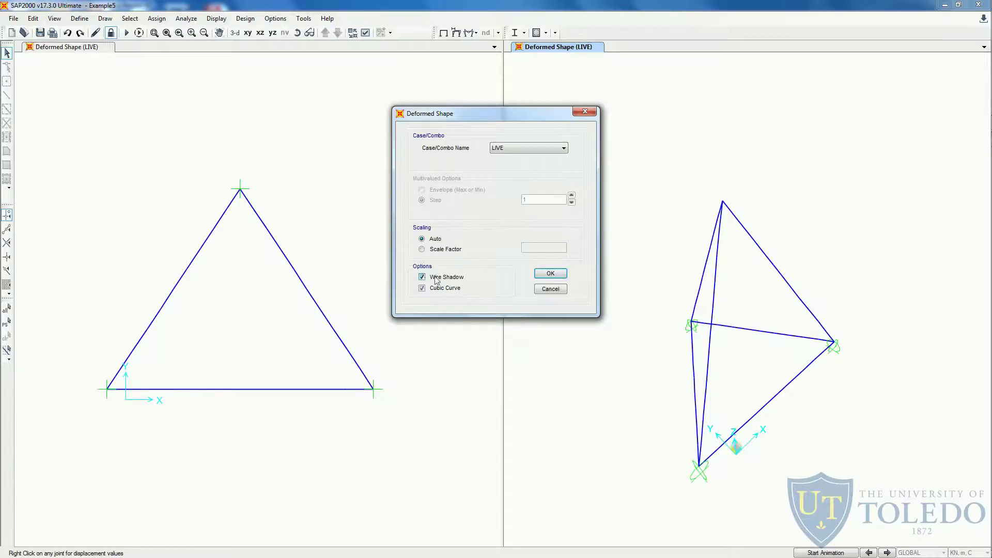
{"action": "left_click", "coordinate": [549, 274]}
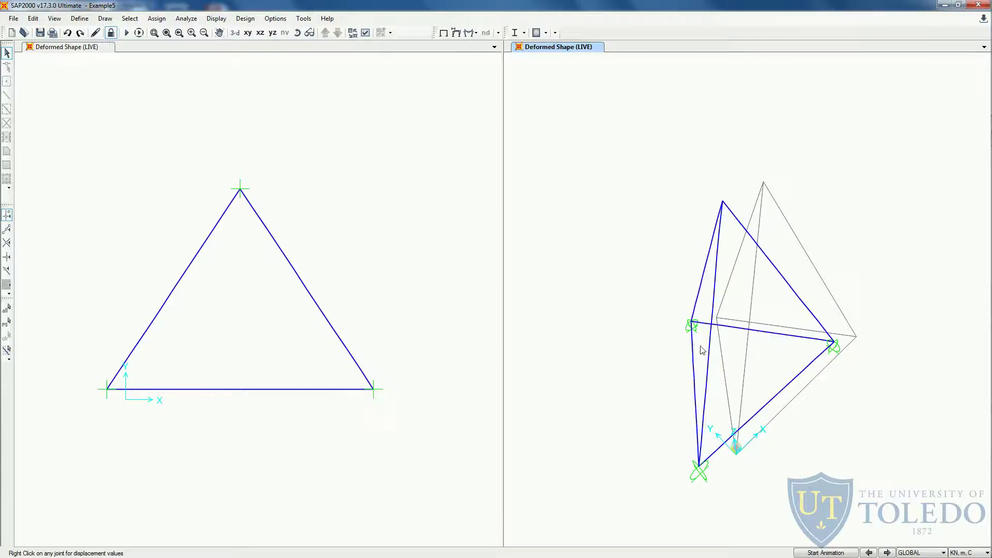
Review the required results in the PDF, then show the LIVE joint reactions as arrows in SAP2000's 3-D view.
{"action": "key", "text": "alt+Tab"}
{"action": "key", "text": "alt+Tab"}
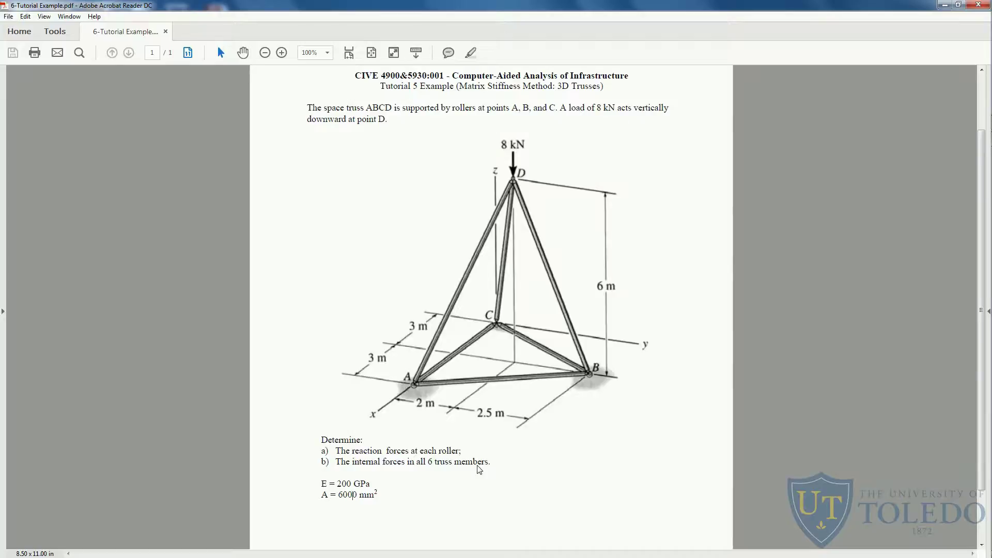
{"action": "key", "text": "alt+Tab"}
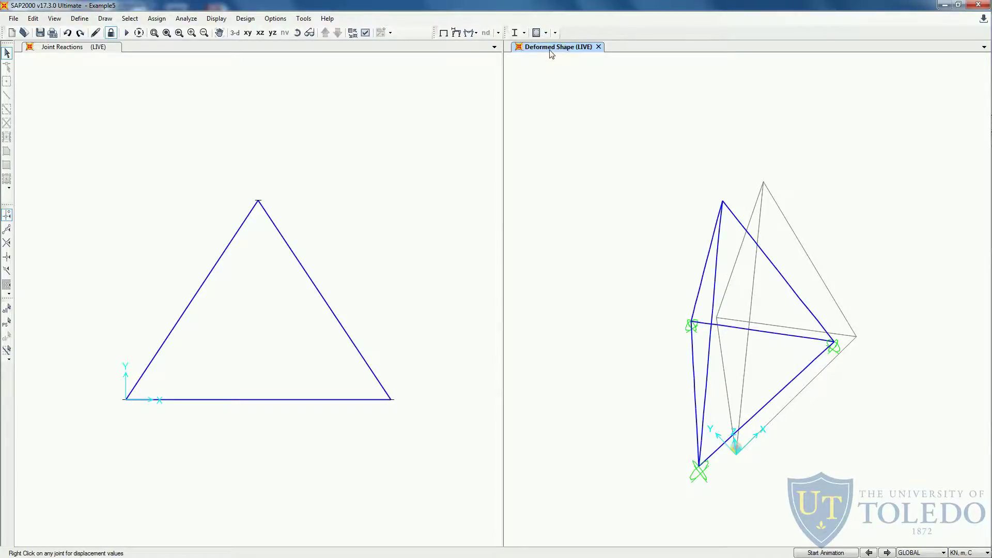
{"action": "left_click", "coordinate": [470, 33]}
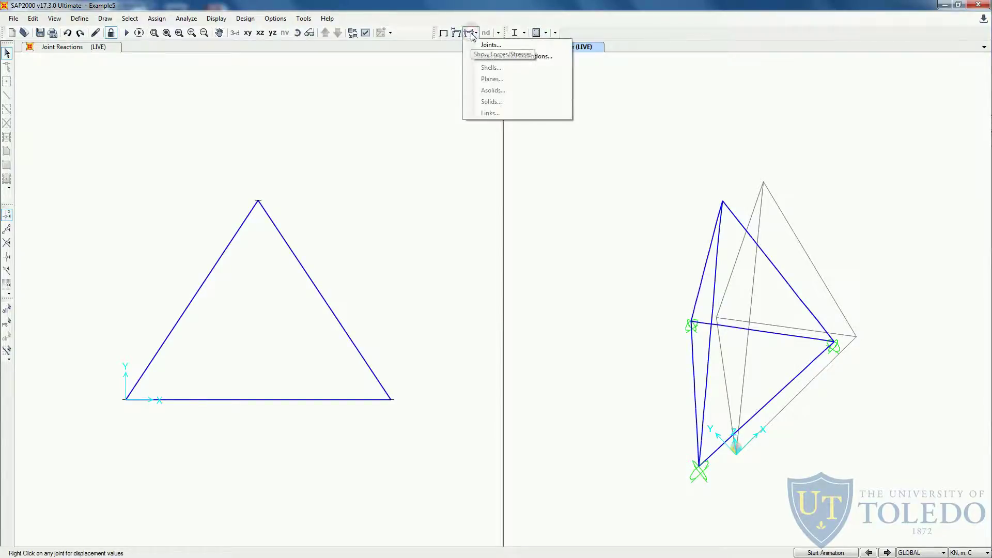
{"action": "left_click", "coordinate": [498, 46]}
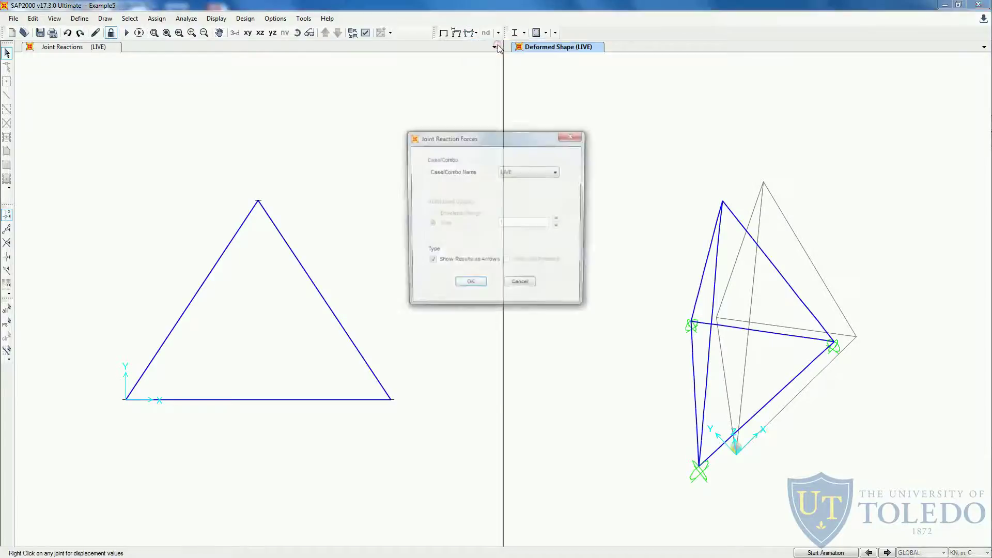
{"action": "left_click", "coordinate": [469, 286]}
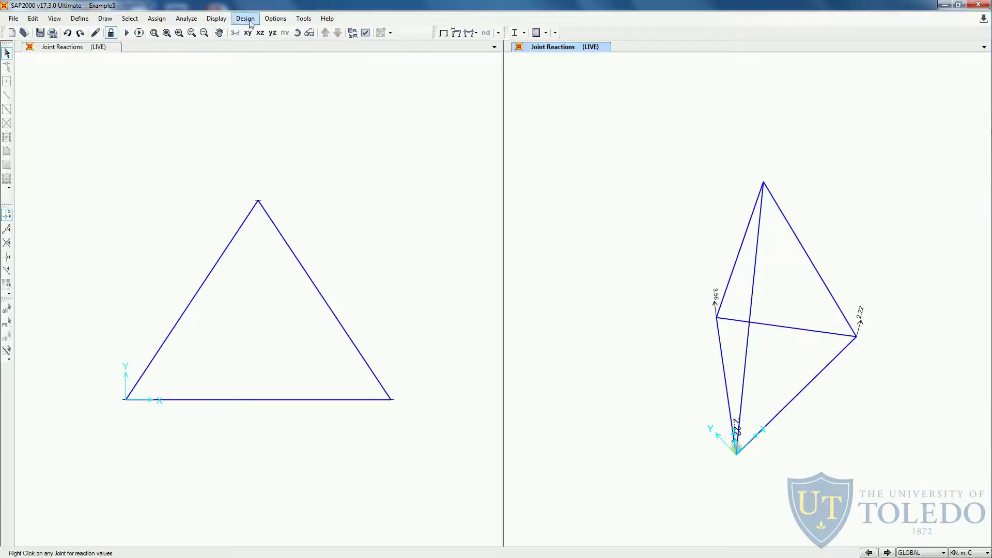
Open the Joint Reactions table from the analysis results' joint output and move it clear of the 3-D view.
{"action": "left_click", "coordinate": [216, 19]}
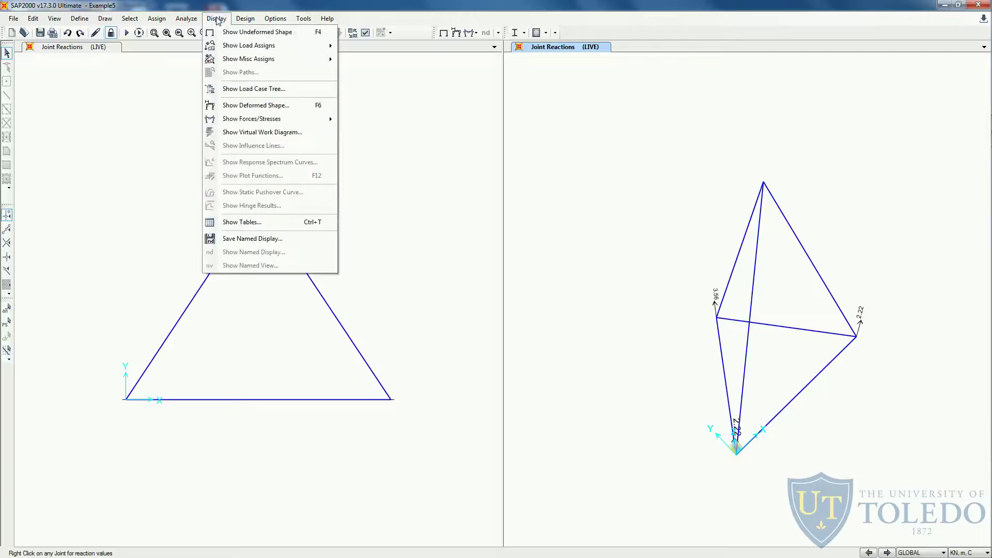
{"action": "left_click", "coordinate": [254, 226]}
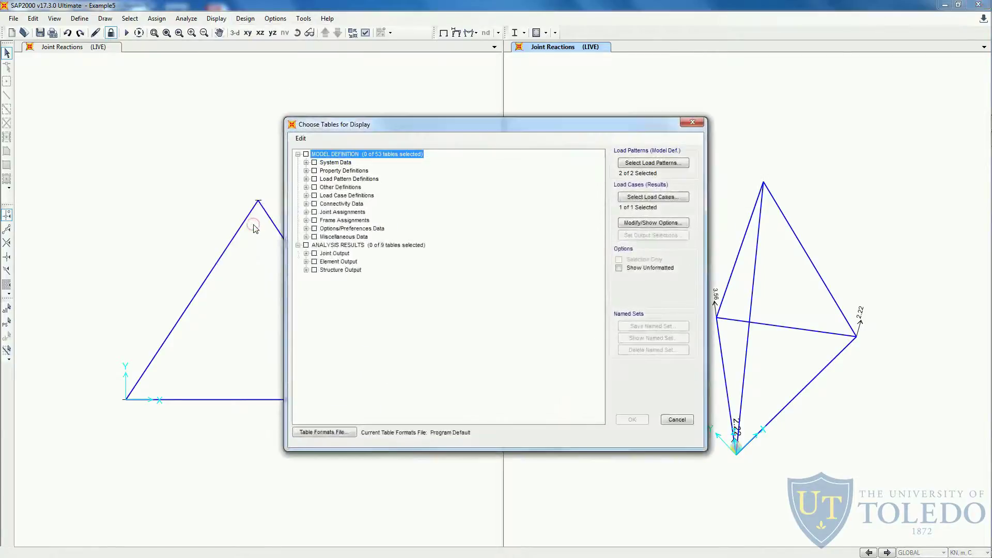
{"action": "left_click", "coordinate": [298, 154]}
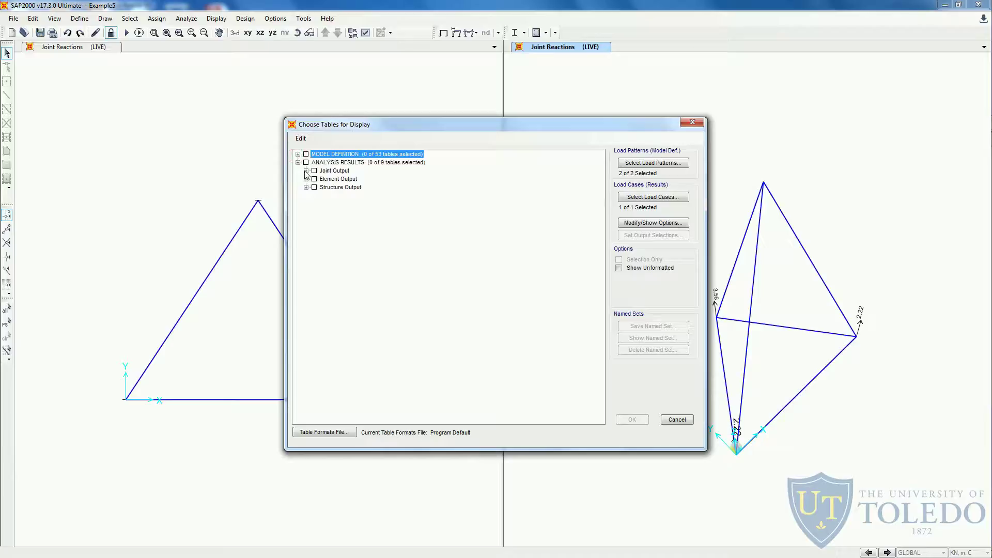
{"action": "left_click", "coordinate": [306, 170]}
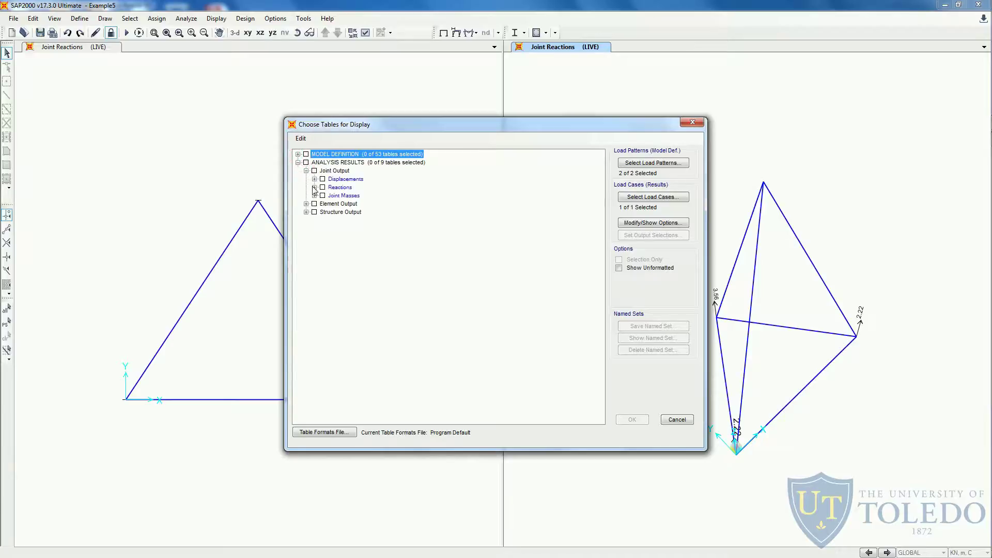
{"action": "left_click", "coordinate": [314, 187]}
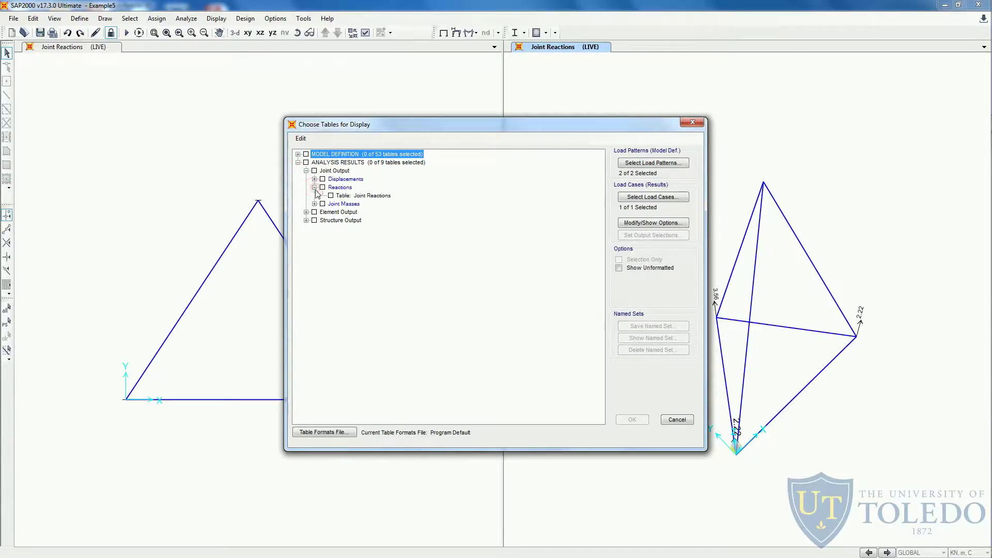
{"action": "left_click", "coordinate": [331, 197]}
{"action": "left_click", "coordinate": [331, 195]}
{"action": "left_click", "coordinate": [633, 420]}
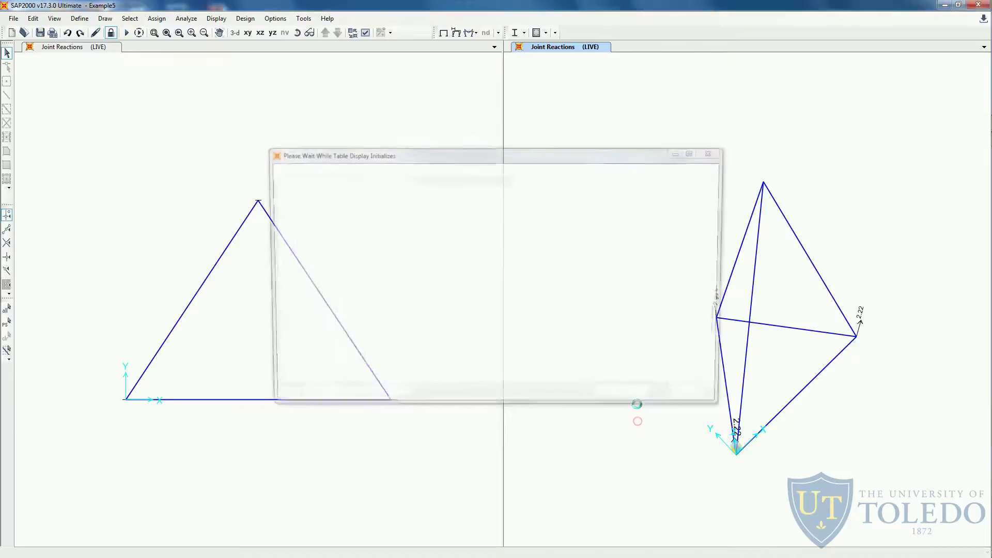
{"action": "left_click_drag", "start_coordinate": [492, 160], "coordinate": [308, 108]}
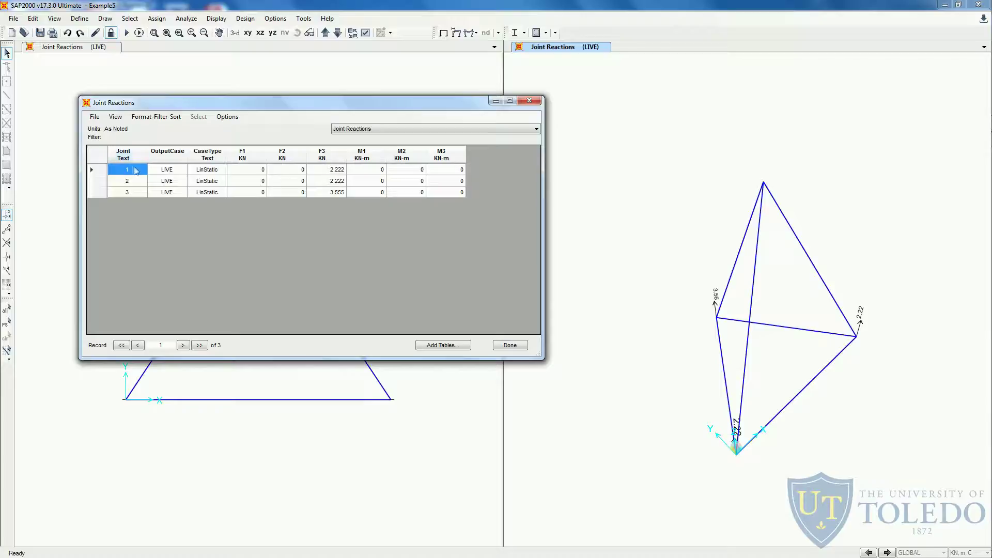
Close the Joint Reactions table and turn on joint labels in the 3-D view's display options.
{"action": "left_click", "coordinate": [510, 346]}
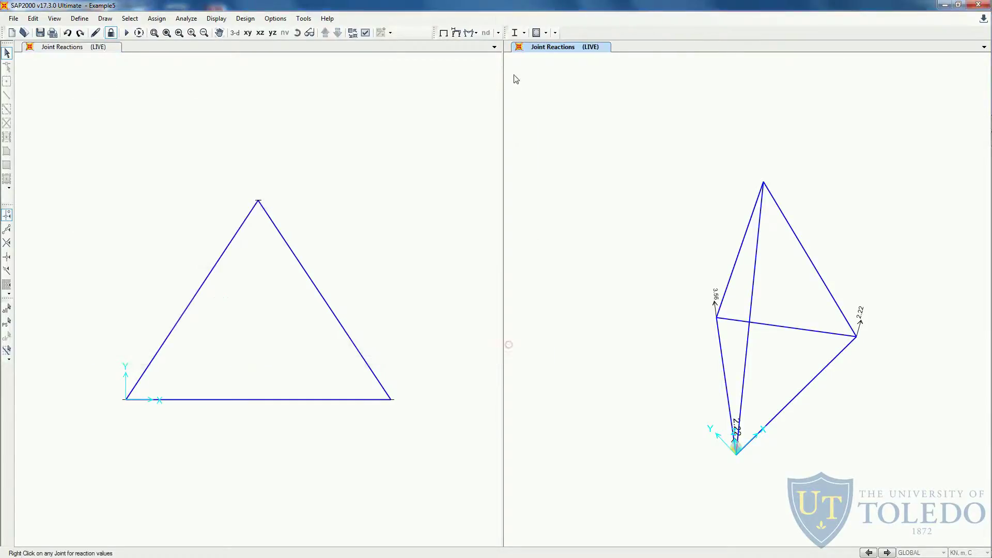
{"action": "left_click", "coordinate": [365, 33]}
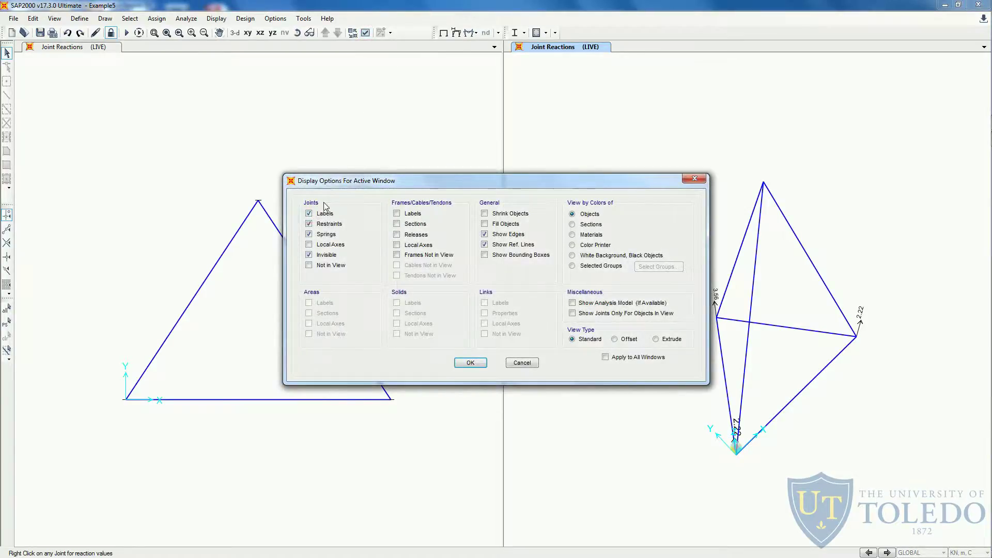
{"action": "left_click", "coordinate": [477, 362]}
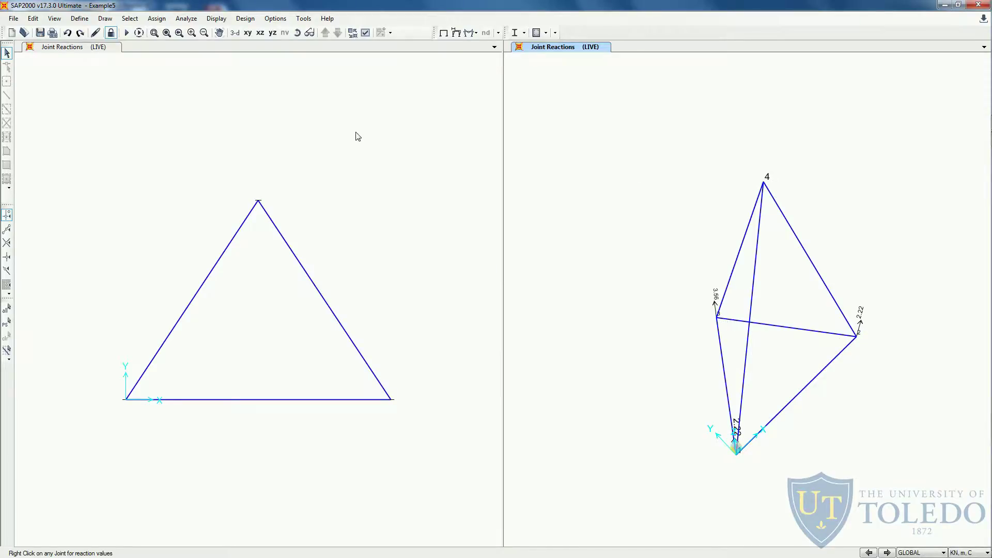
Check the required member forces in the PDF, then display the LIVE axial force diagram as a filled diagram in SAP2000's 3-D view.
{"action": "key", "text": "alt+Tab"}
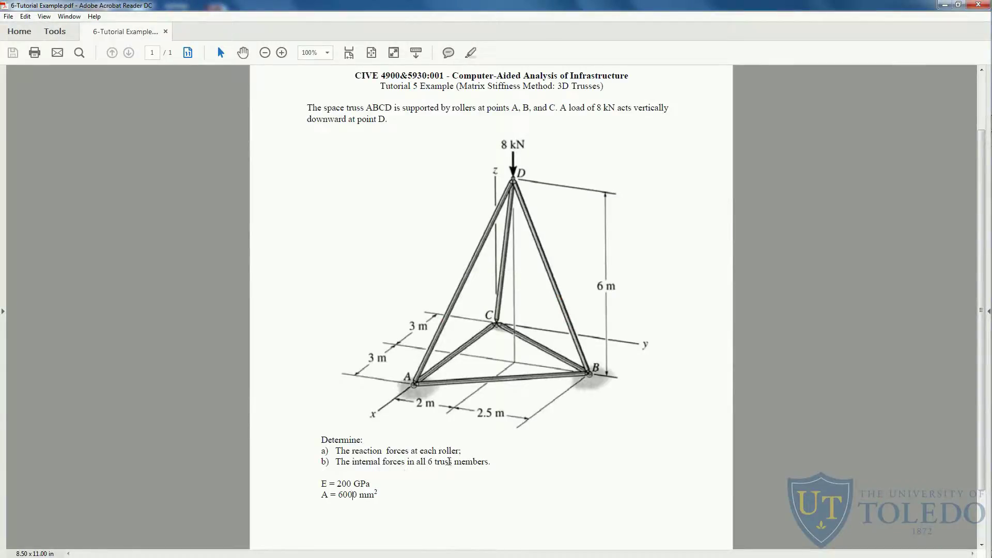
{"action": "key", "text": "alt+Tab"}
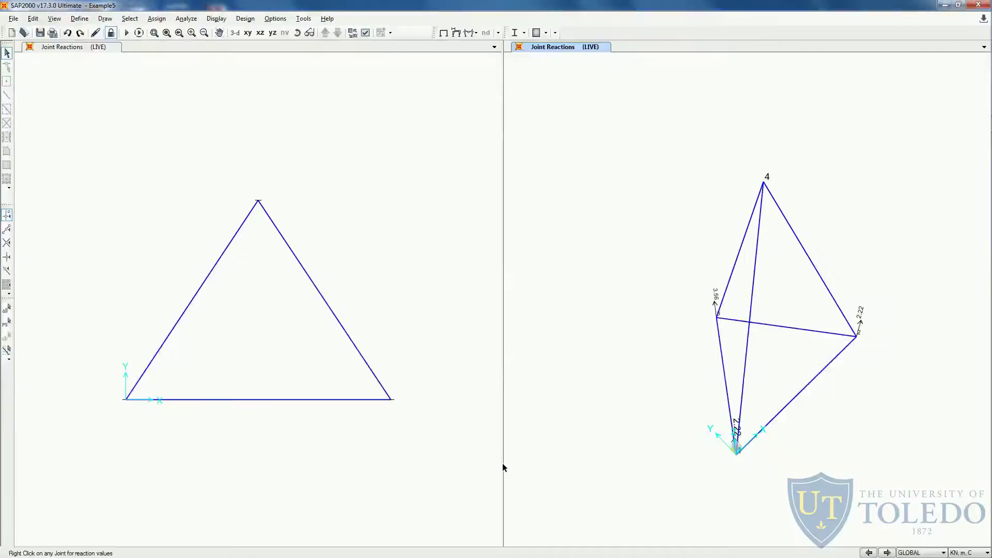
{"action": "left_click", "coordinate": [471, 33]}
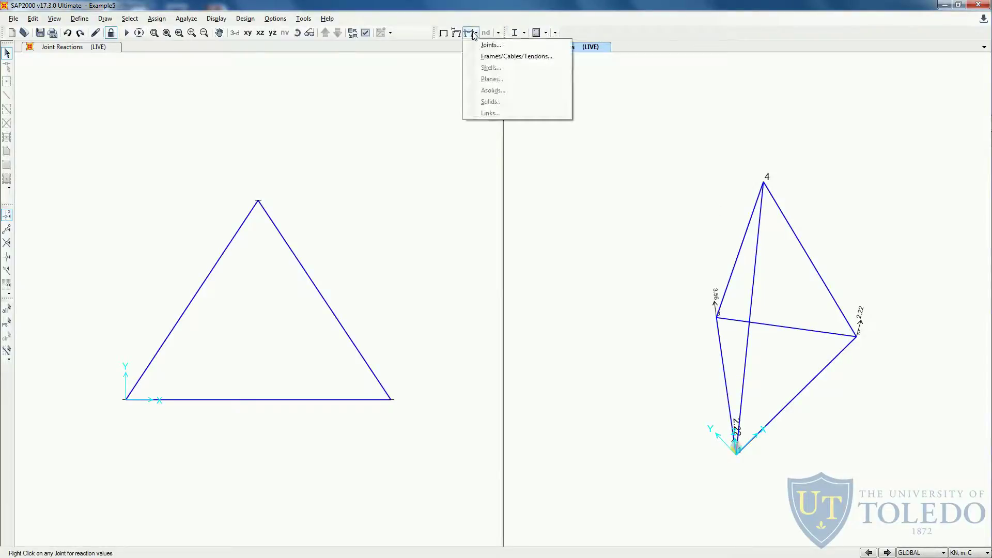
{"action": "left_click", "coordinate": [491, 57]}
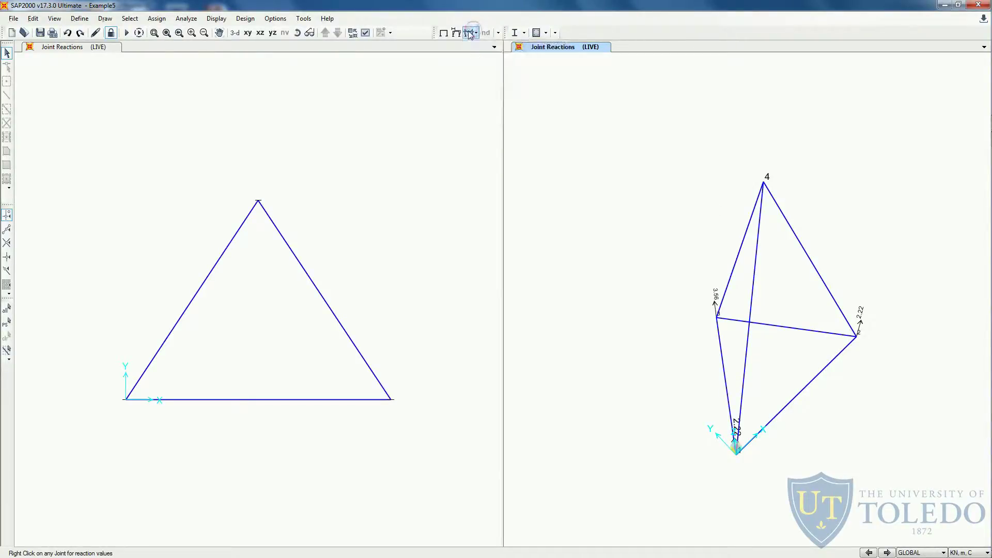
{"action": "left_click", "coordinate": [470, 33]}
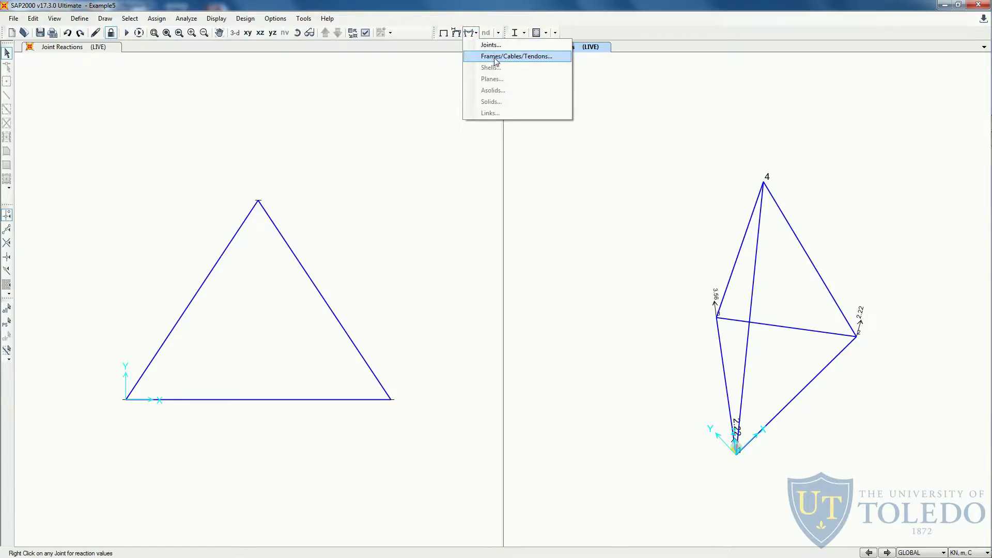
{"action": "left_click", "coordinate": [495, 61]}
{"action": "left_click_drag", "start_coordinate": [501, 140], "coordinate": [426, 126]}
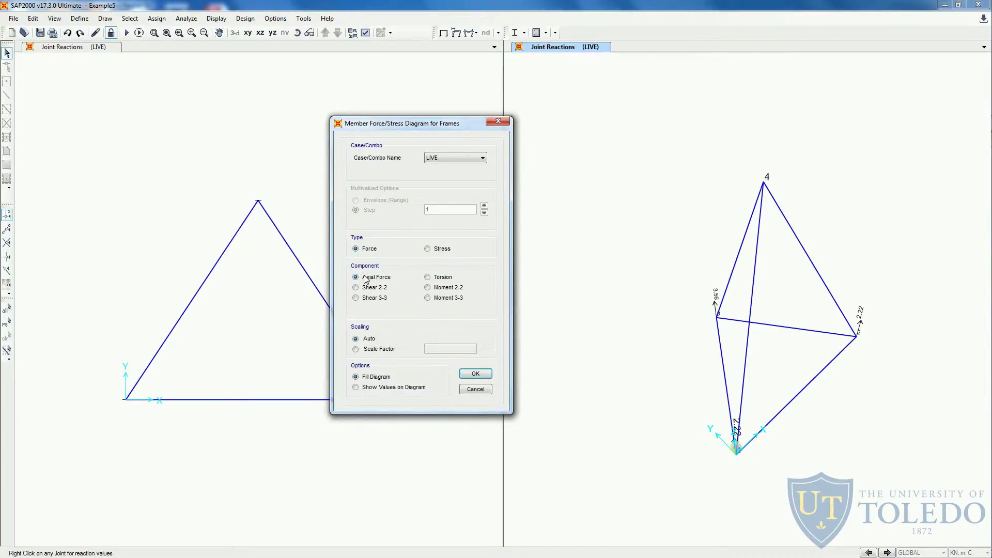
{"action": "left_click", "coordinate": [474, 375]}
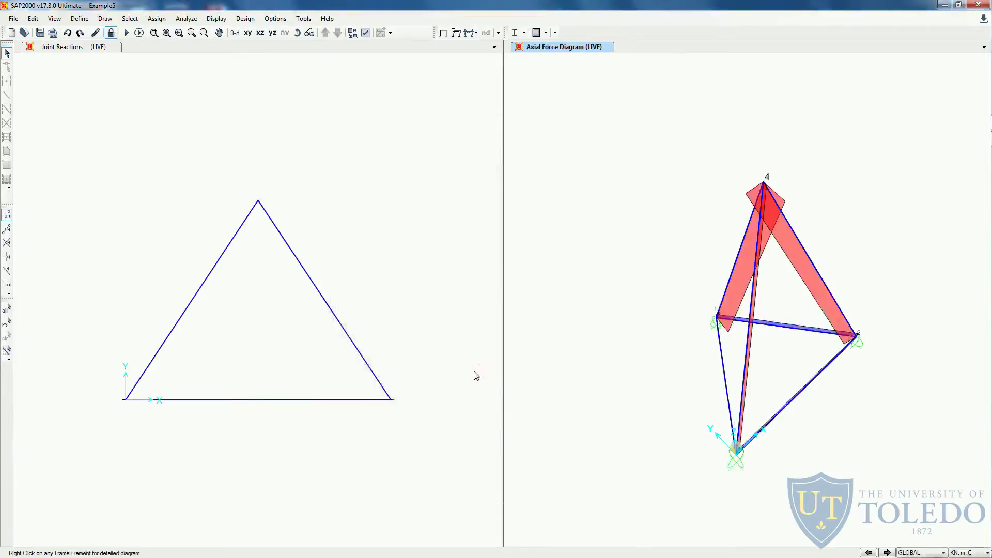
Switch the LIVE axial force diagram from filled display to showing values on the diagram.
{"action": "left_click", "coordinate": [471, 32]}
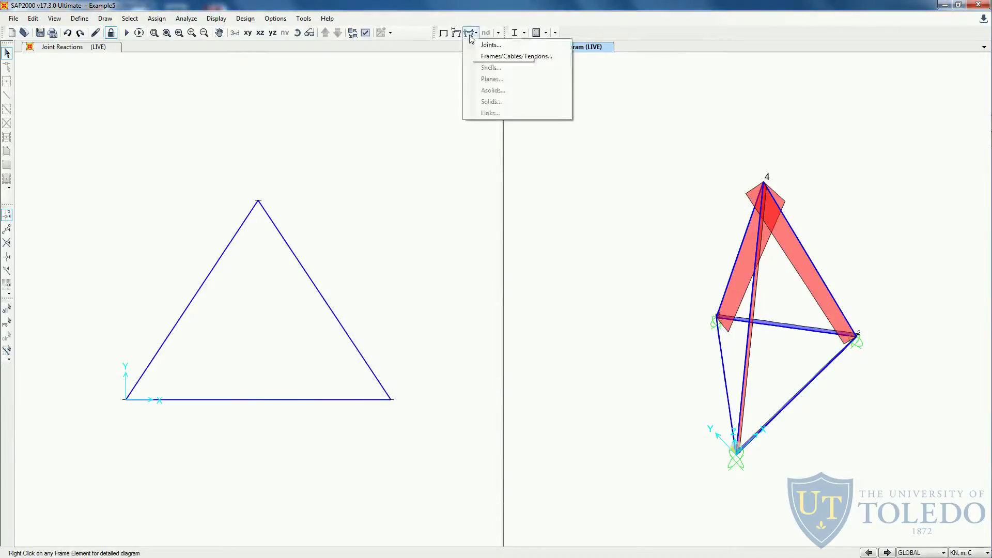
{"action": "left_click", "coordinate": [492, 54]}
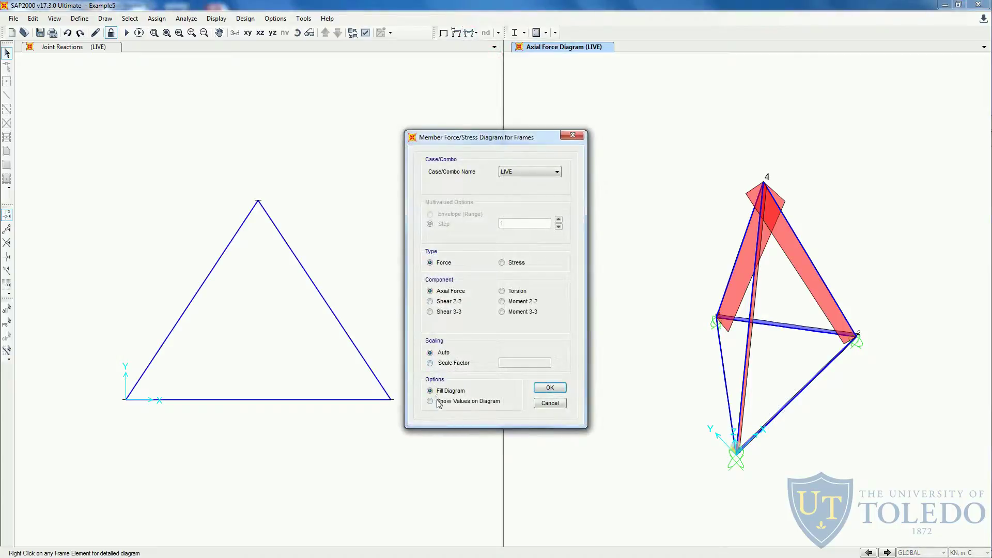
{"action": "left_click", "coordinate": [437, 403]}
{"action": "left_click", "coordinate": [552, 389]}
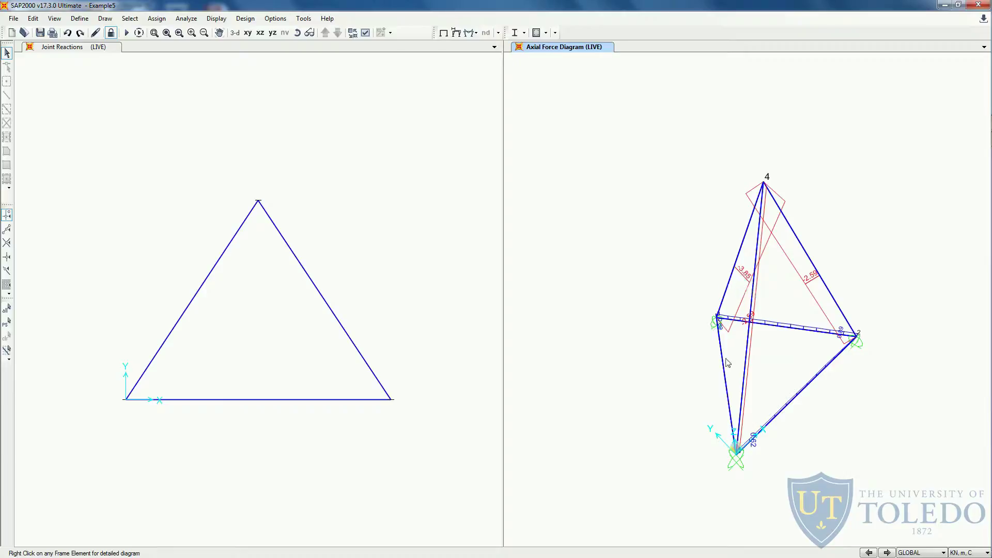
Deselect the joint output tables, open the Element Forces - Frames table from the frame output, and move it clear of the 3-D view.
{"action": "left_click", "coordinate": [216, 19]}
{"action": "left_click", "coordinate": [254, 223]}
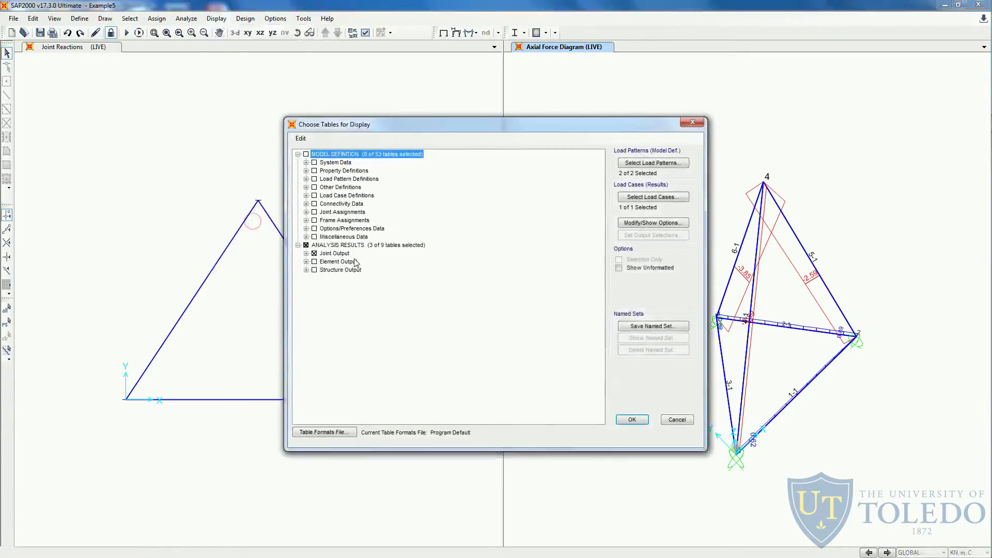
{"action": "left_click", "coordinate": [314, 253]}
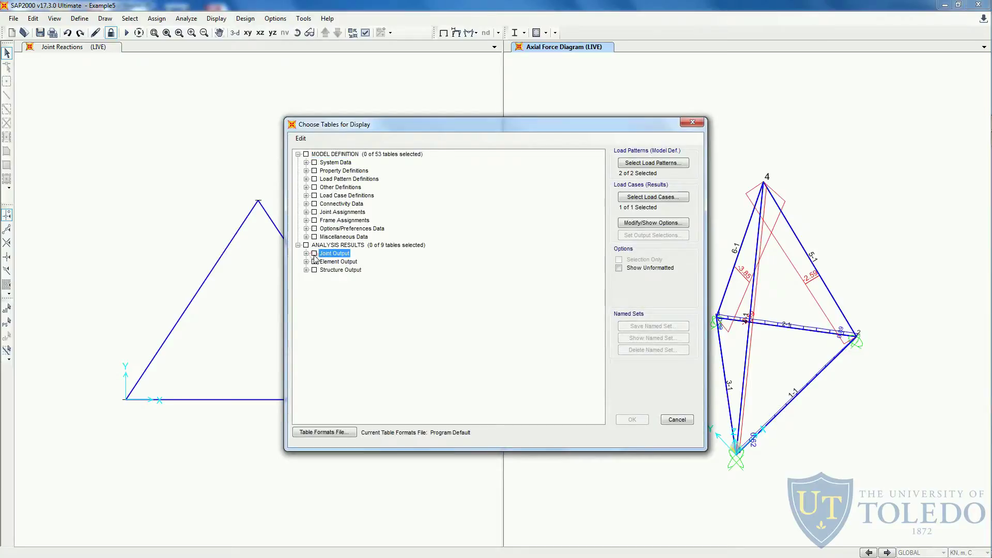
{"action": "left_click", "coordinate": [306, 261]}
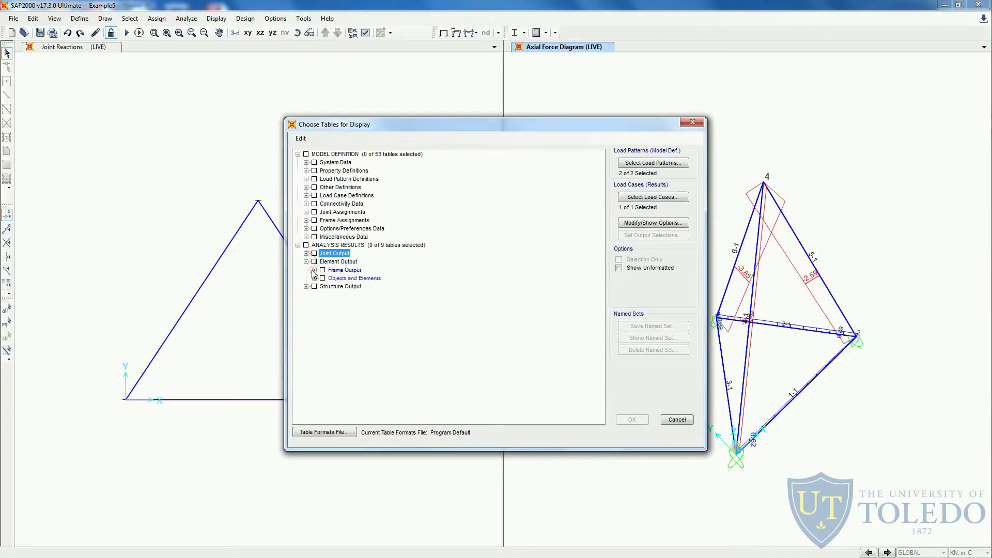
{"action": "left_click", "coordinate": [314, 270]}
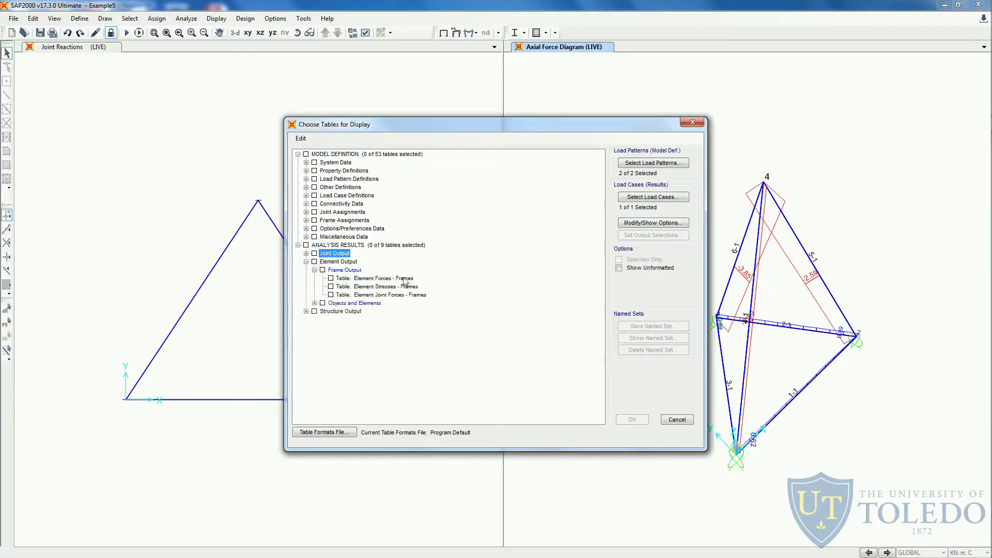
{"action": "left_click", "coordinate": [331, 279]}
{"action": "left_click", "coordinate": [331, 279]}
{"action": "left_click", "coordinate": [632, 419]}
{"action": "left_click_drag", "start_coordinate": [516, 158], "coordinate": [331, 124]}
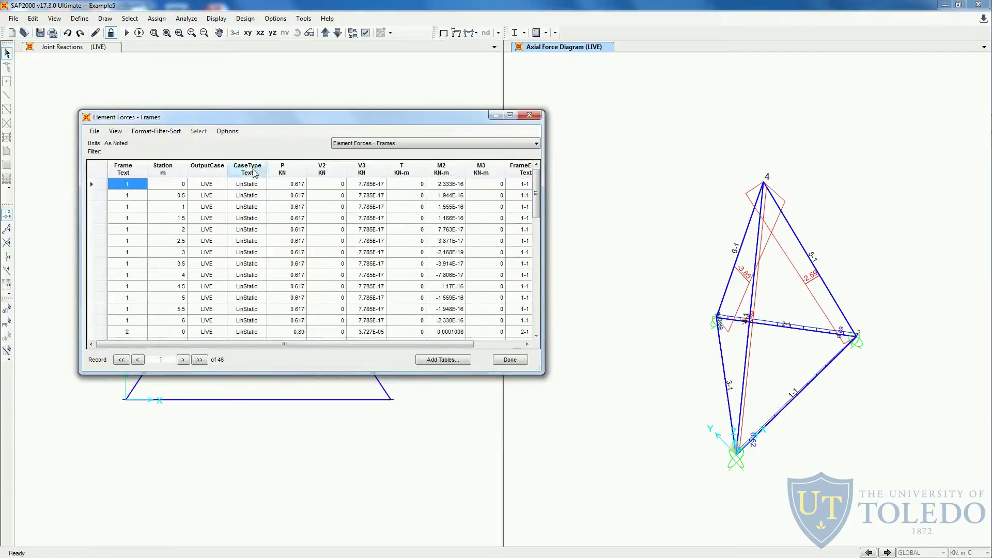
Examine the stations and axial forces P of frames 1 and 2 in the table, matching element labels to the 3-D view.
{"action": "left_click", "coordinate": [177, 195]}
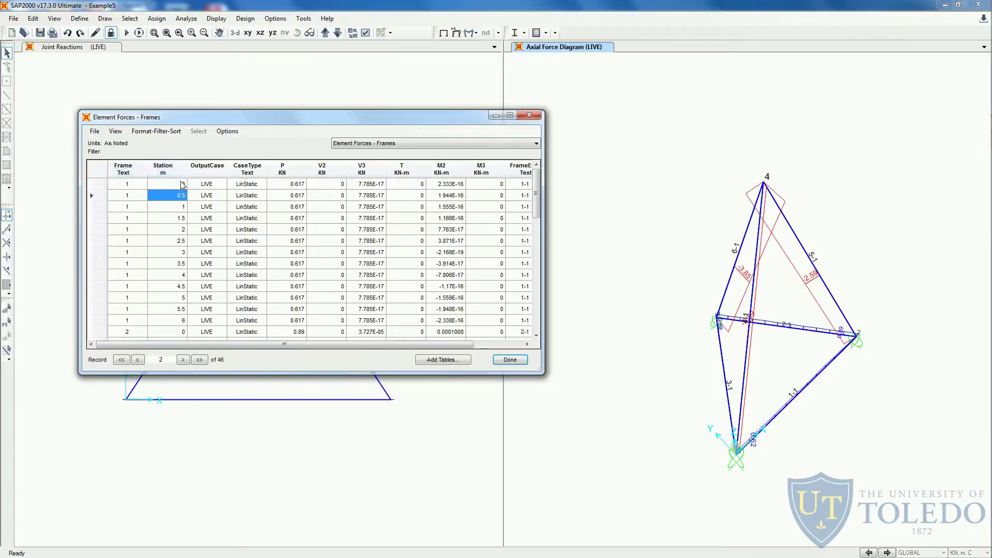
{"action": "left_click", "coordinate": [294, 188]}
{"action": "left_click", "coordinate": [288, 198]}
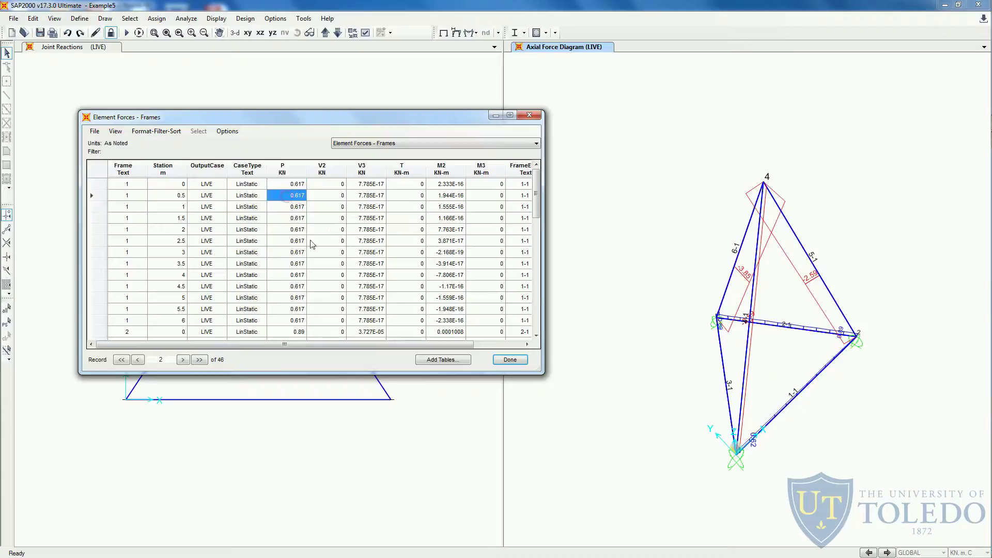
{"action": "left_click", "coordinate": [522, 186]}
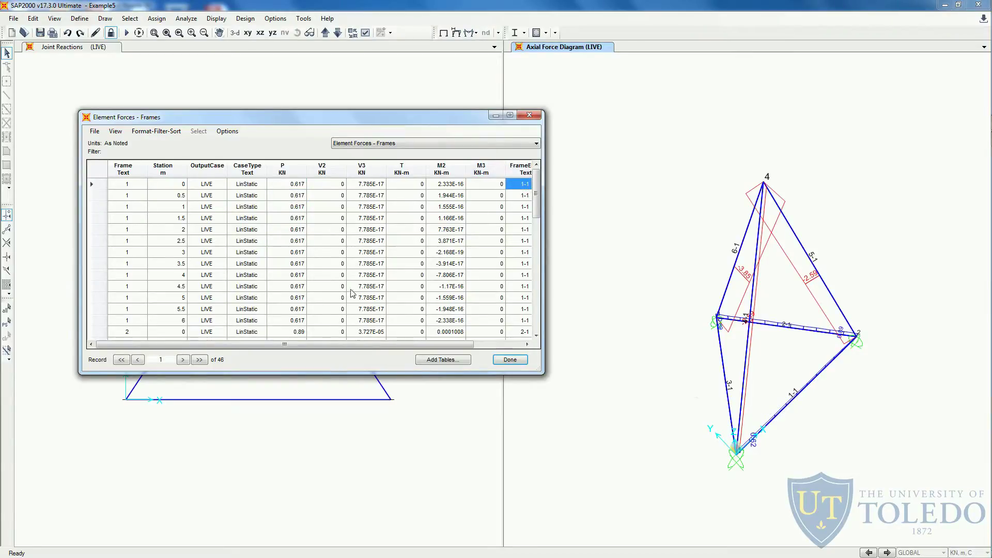
{"action": "left_click", "coordinate": [288, 199]}
{"action": "left_click_drag", "start_coordinate": [537, 196], "coordinate": [538, 236]}
{"action": "left_click", "coordinate": [518, 217]}
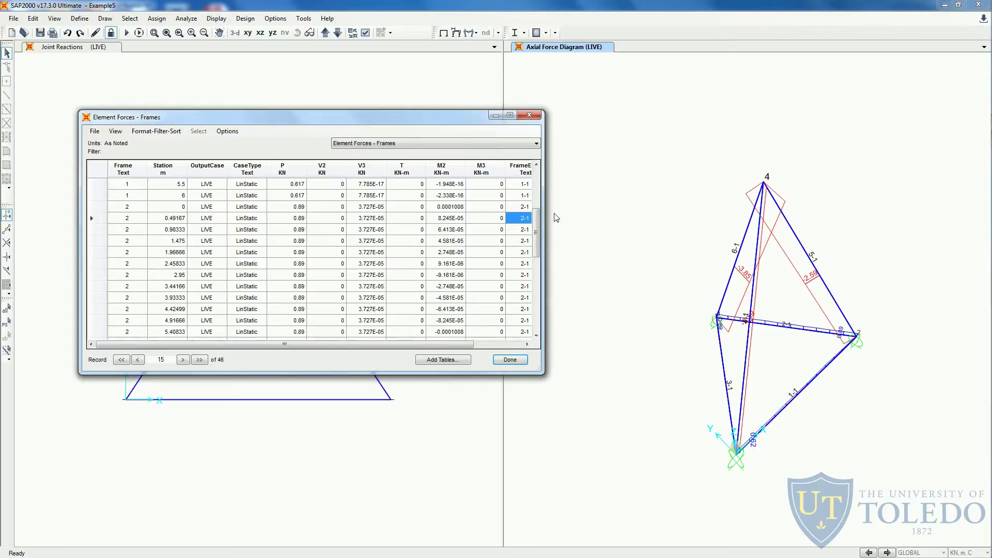
Examine the axial forces P of frames 3 to 6 against the 3-D axial force diagram, then close the element forces table.
{"action": "left_click_drag", "start_coordinate": [540, 250], "coordinate": [540, 274]}
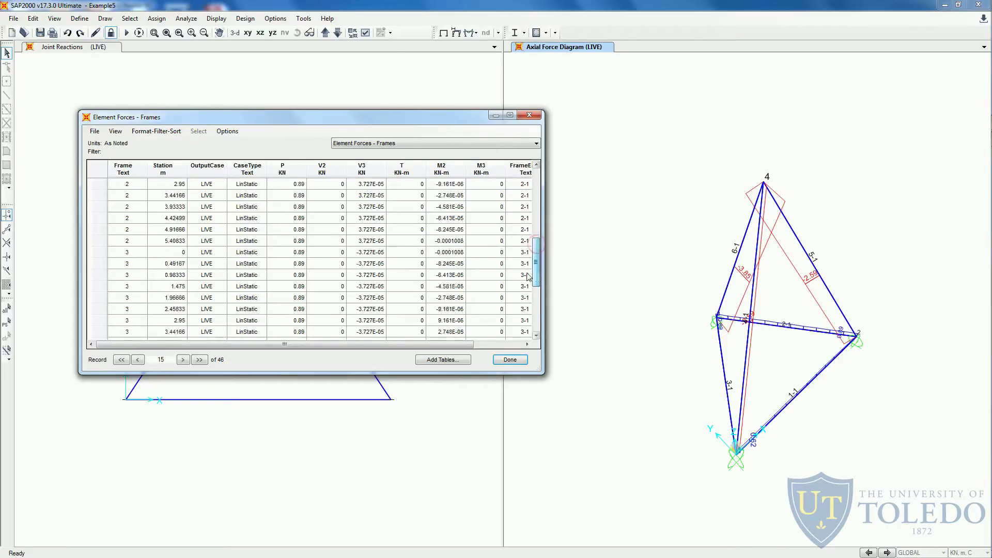
{"action": "left_click", "coordinate": [300, 264]}
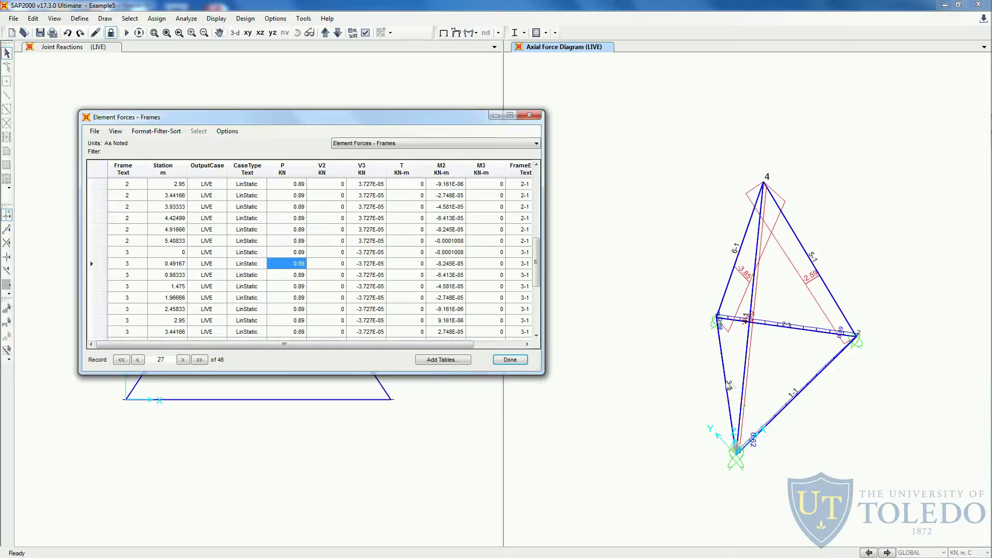
{"action": "left_click_drag", "start_coordinate": [538, 269], "coordinate": [538, 311]}
{"action": "left_click", "coordinate": [521, 264]}
{"action": "left_click", "coordinate": [282, 268]}
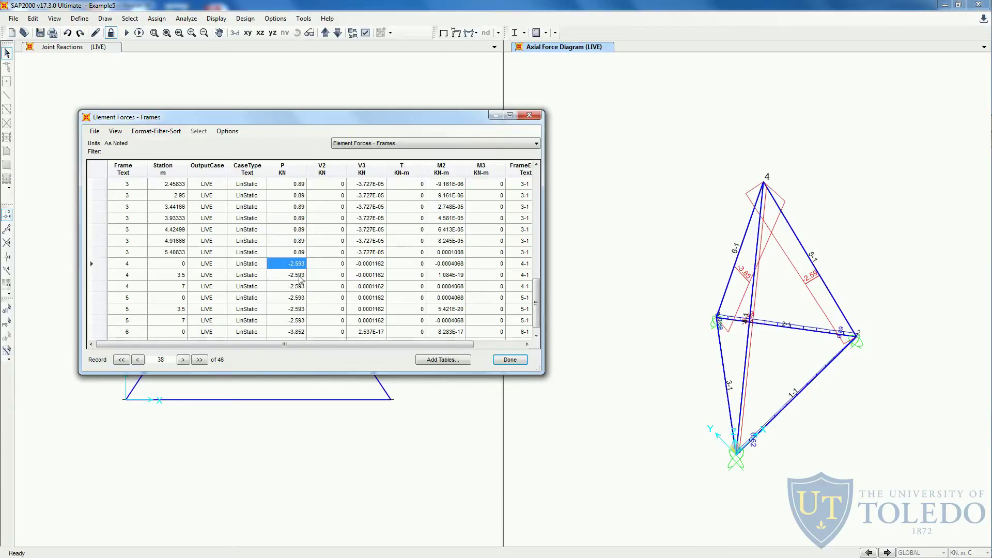
{"action": "left_click", "coordinate": [522, 310]}
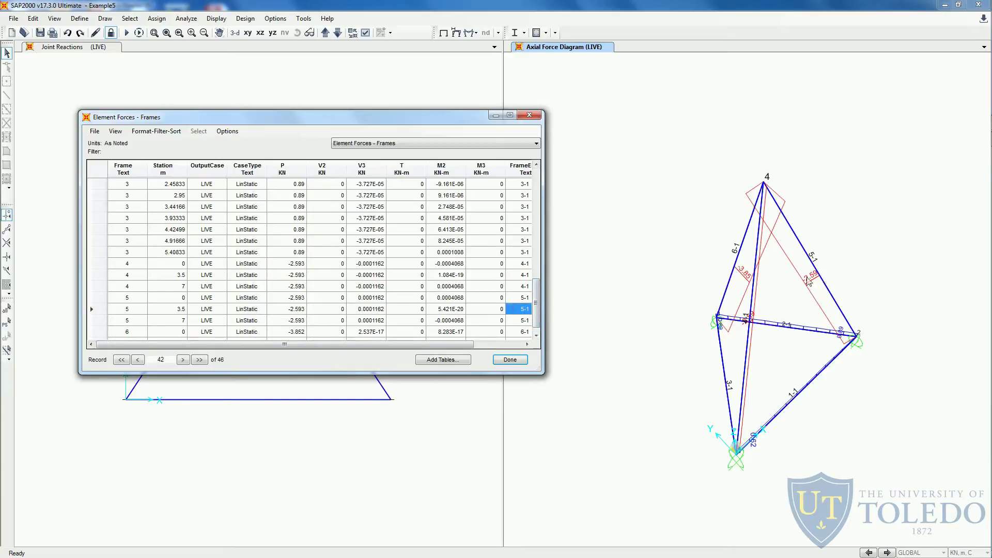
{"action": "scroll", "coordinate": [538, 305], "scroll_direction": "down", "scroll_amount": 1}
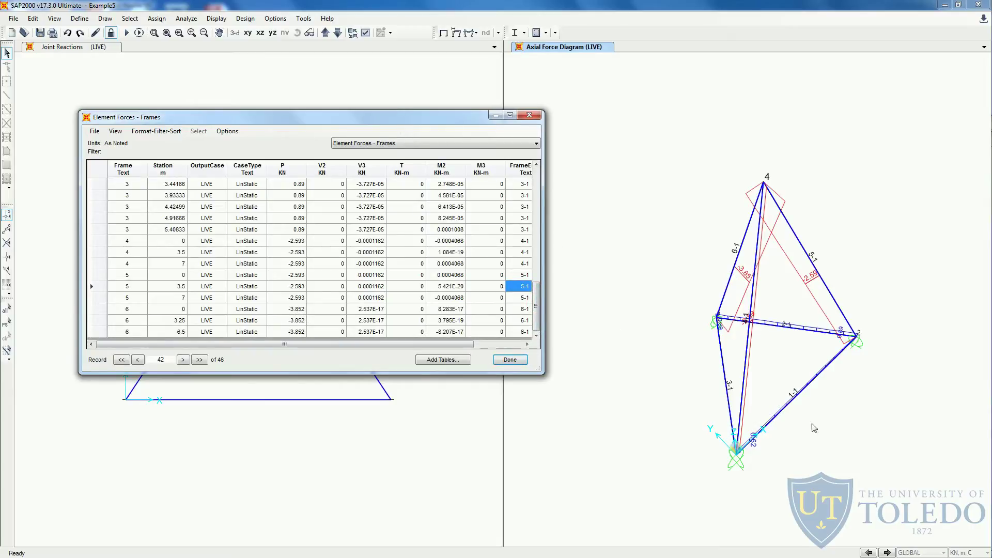
{"action": "left_click", "coordinate": [510, 360]}
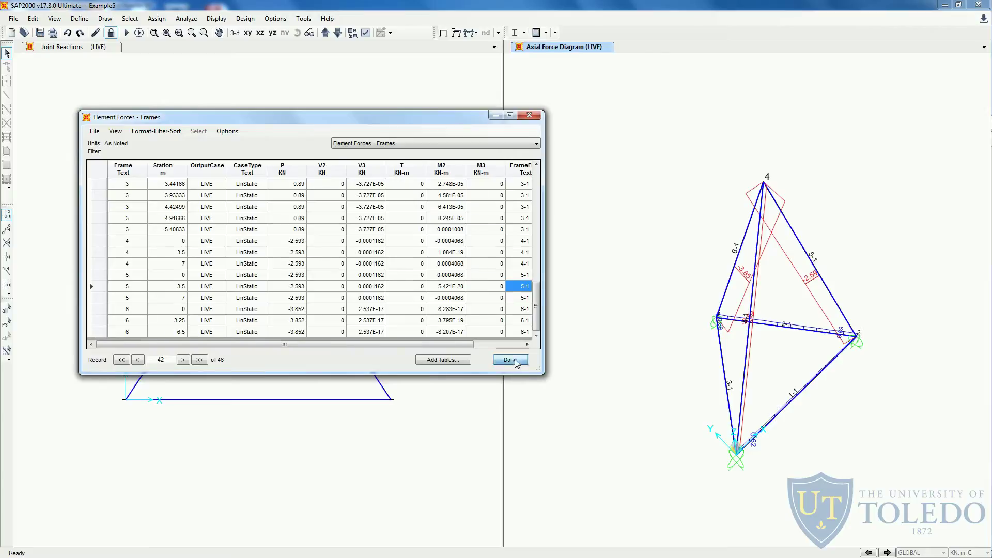